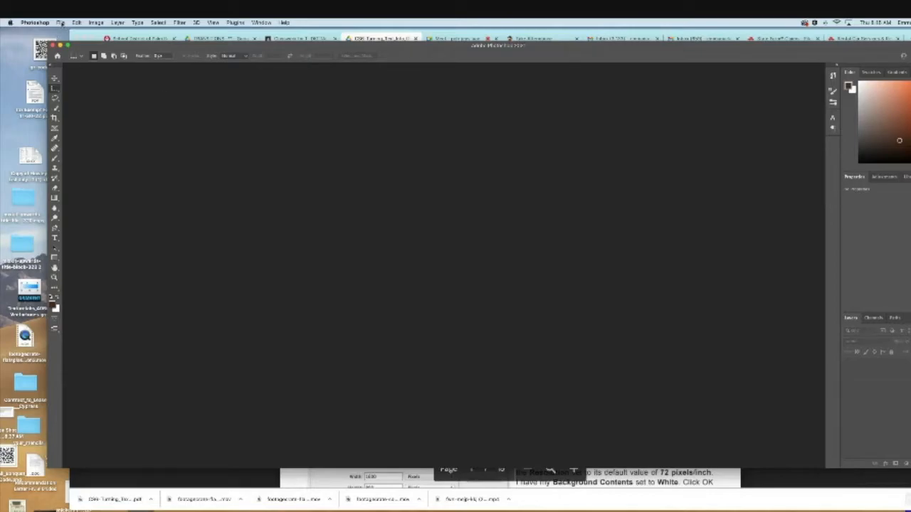
Step: Create a new document 1600 pixels wide and 800 pixels high at a resolution of 72 pixels/inch
{"action": "left_click", "coordinate": [61, 22]}
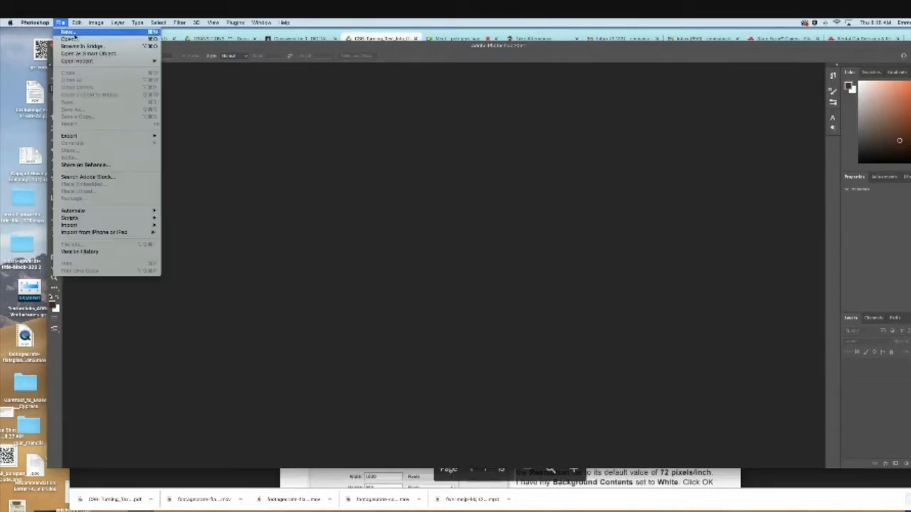
{"action": "left_click", "coordinate": [269, 166]}
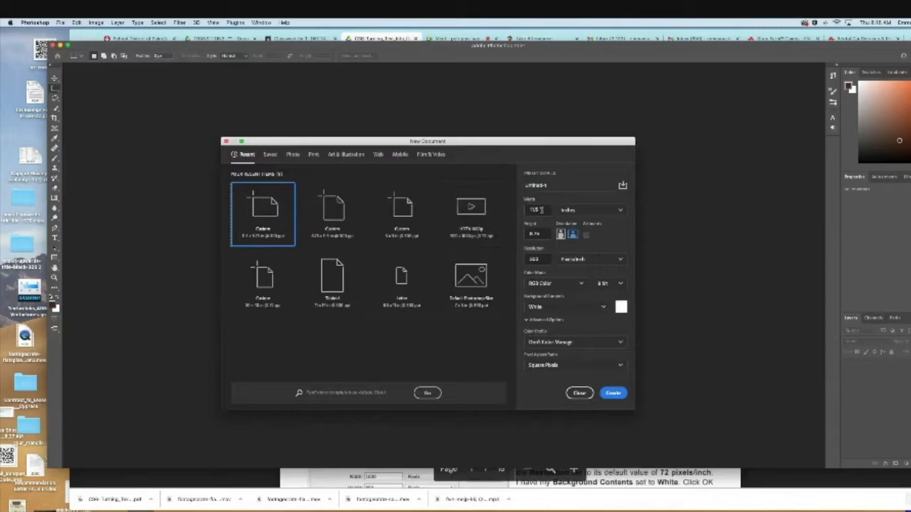
{"action": "double_click", "coordinate": [545, 260]}
{"action": "type", "text": "72"}
{"action": "left_click", "coordinate": [581, 212]}
{"action": "left_click", "coordinate": [580, 224]}
{"action": "left_click_drag", "start_coordinate": [541, 210], "coordinate": [524, 210]}
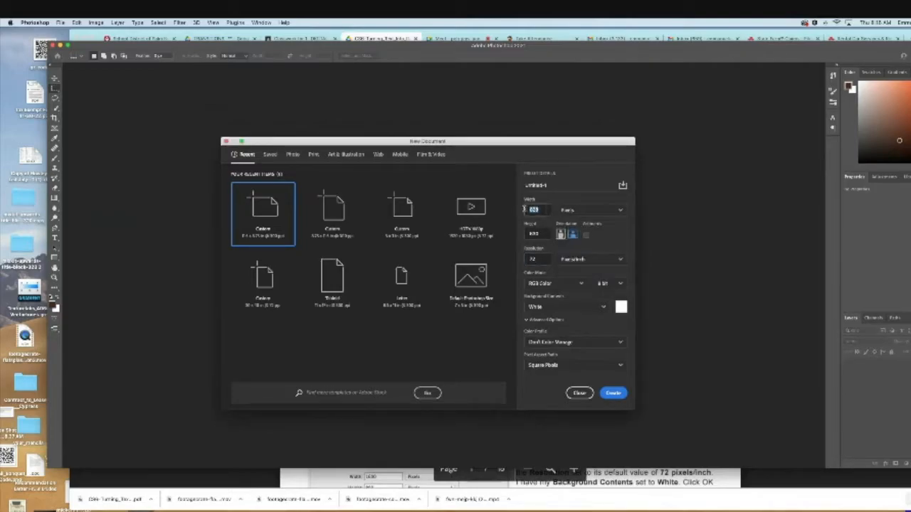
{"action": "type", "text": "1600"}
{"action": "key", "text": "Tab"}
{"action": "type", "text": "400"}
{"action": "key", "text": "Return"}
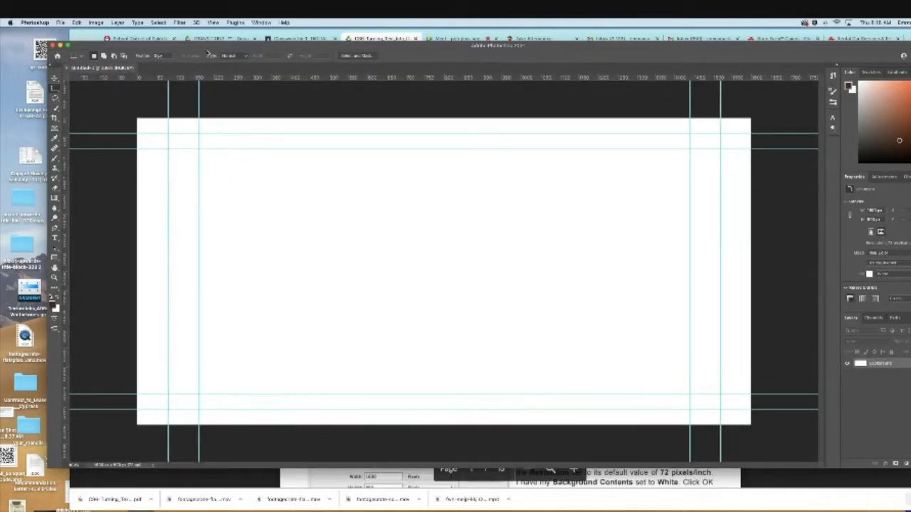
Step: Clear all guides from the canvas and fill the Background layer with black
{"action": "left_click", "coordinate": [214, 22]}
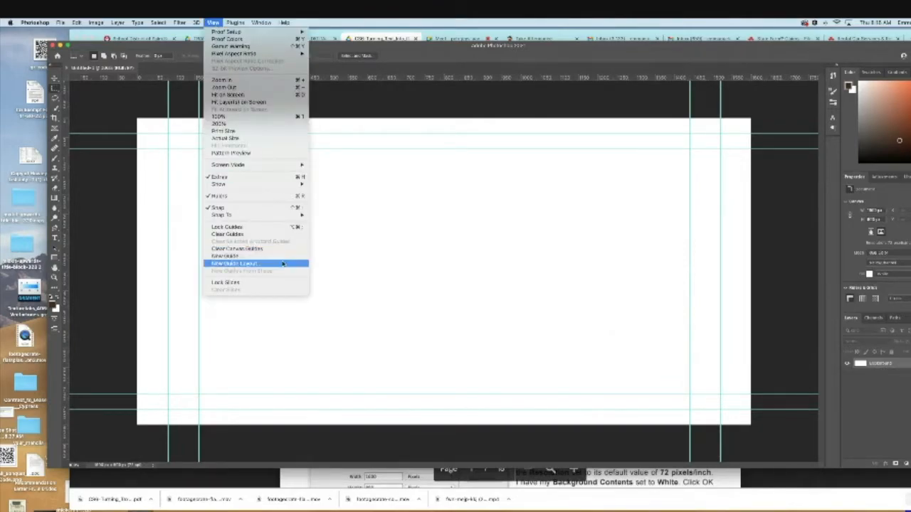
{"action": "left_click", "coordinate": [280, 234]}
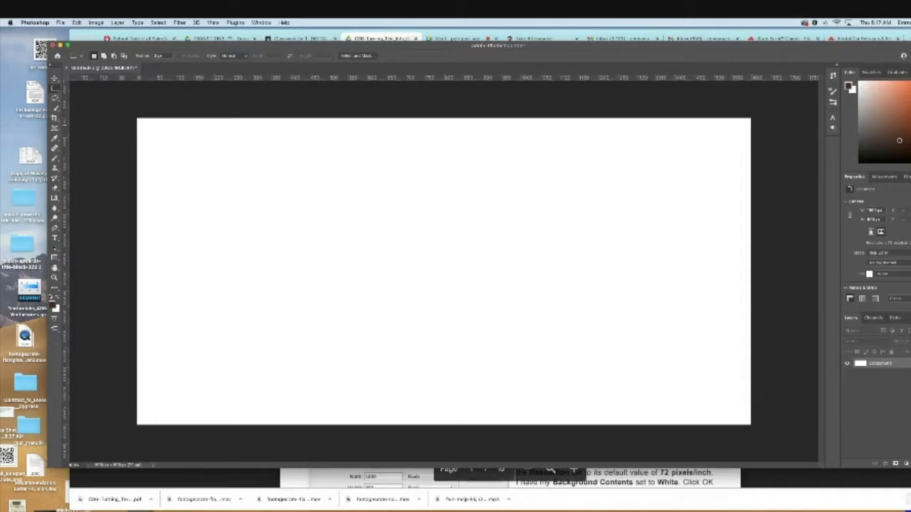
{"action": "left_click", "coordinate": [76, 22]}
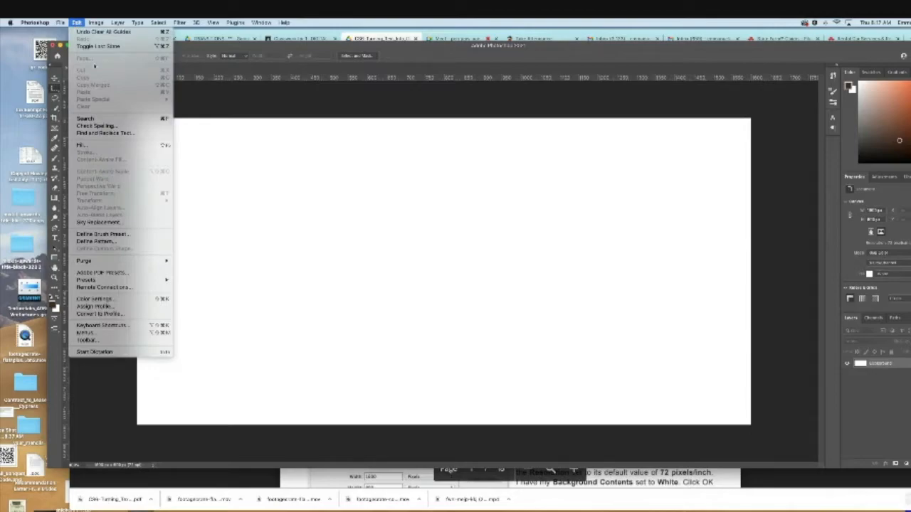
{"action": "left_click", "coordinate": [111, 146]}
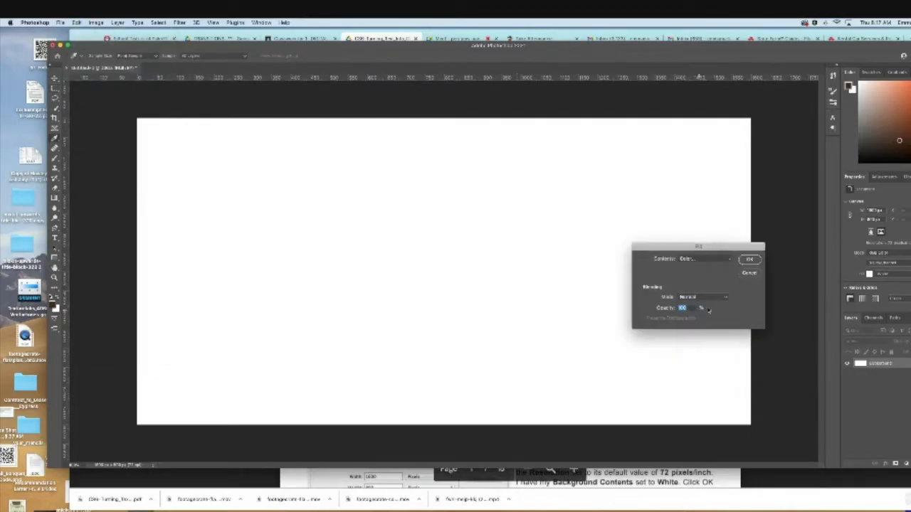
{"action": "left_click", "coordinate": [718, 260]}
{"action": "left_click", "coordinate": [694, 293]}
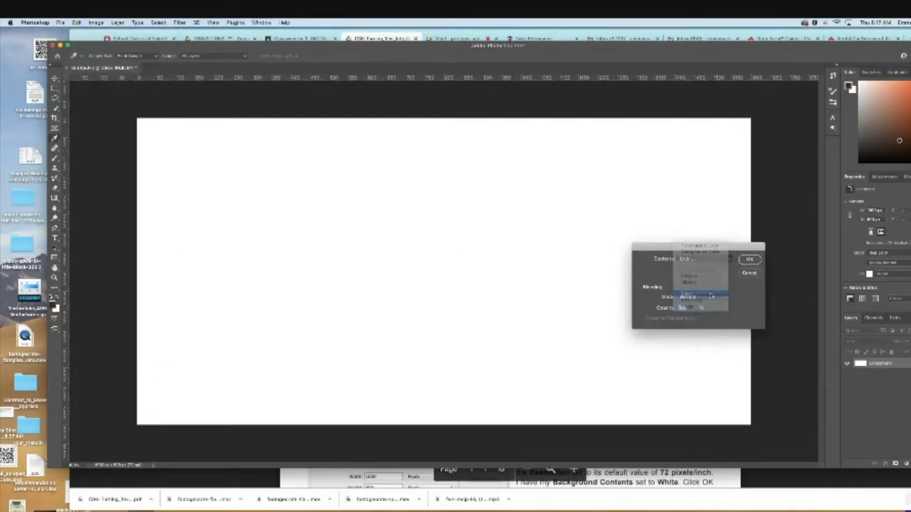
{"action": "left_click", "coordinate": [749, 260]}
{"action": "left_click_drag", "start_coordinate": [466, 47], "coordinate": [421, 34]}
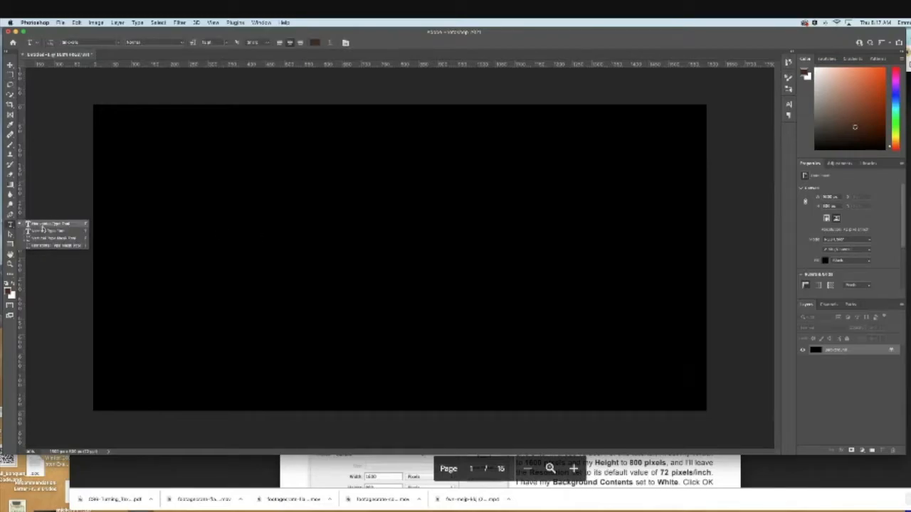
Step: Set up the Horizontal Type tool with the Times New Roman font in the Bold style
{"action": "left_click", "coordinate": [47, 223]}
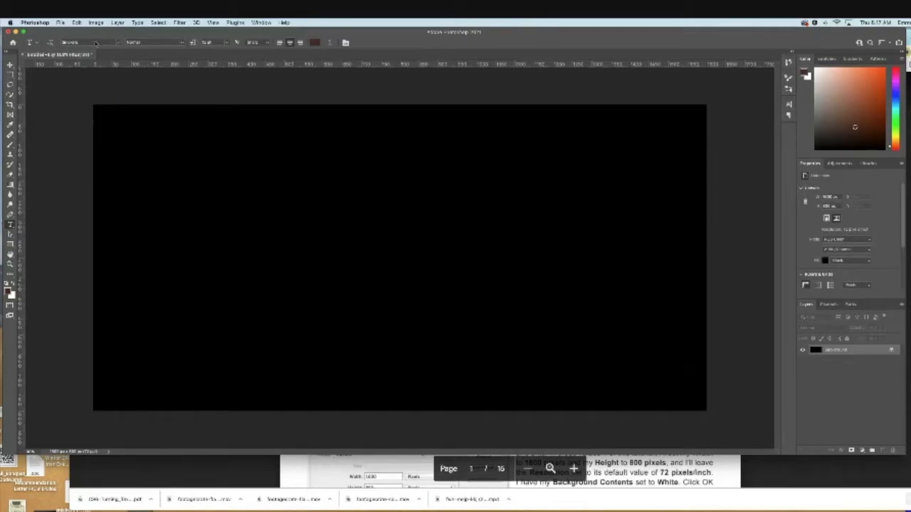
{"action": "left_click", "coordinate": [95, 42]}
{"action": "key", "text": "BackSpace"}
{"action": "key", "text": "BackSpace"}
{"action": "key", "text": "BackSpace"}
{"action": "key", "text": "BackSpace"}
{"action": "key", "text": "BackSpace"}
{"action": "key", "text": "BackSpace"}
{"action": "key", "text": "BackSpace"}
{"action": "key", "text": "BackSpace"}
{"action": "type", "text": "n"}
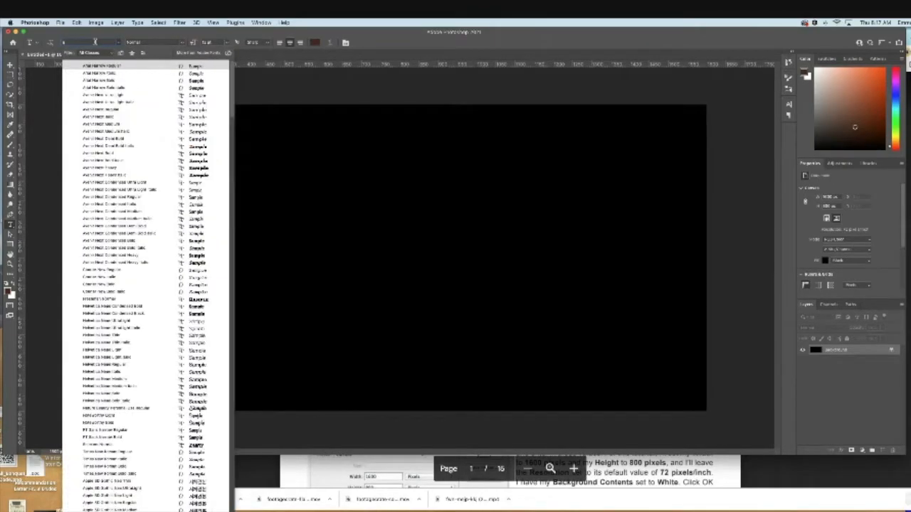
{"action": "type", "text": "ew times"}
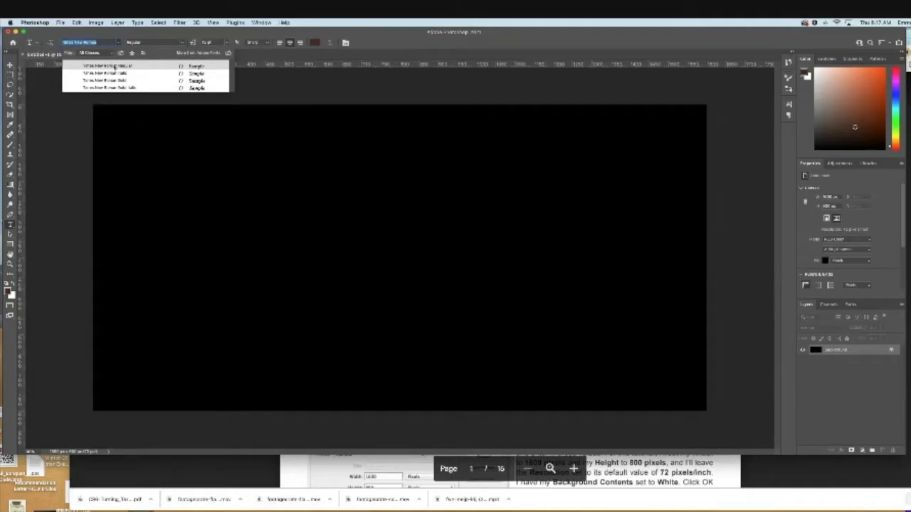
{"action": "left_click", "coordinate": [114, 66]}
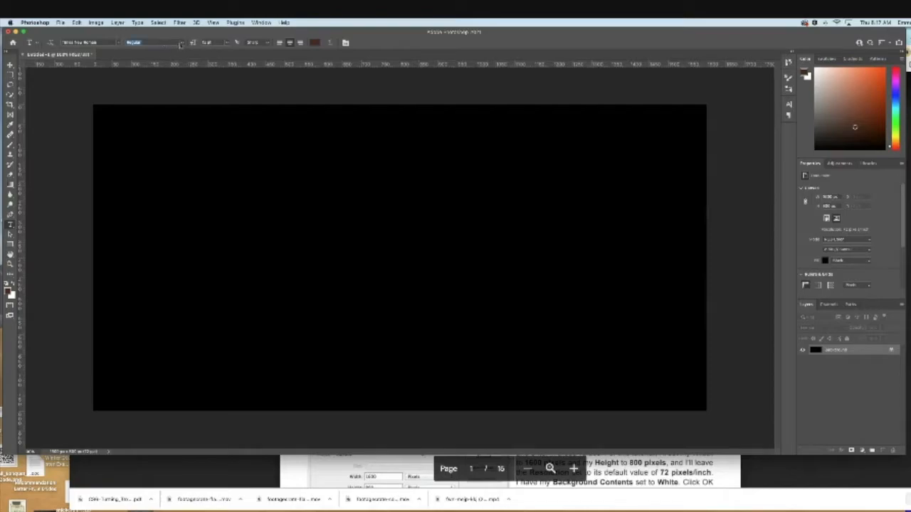
{"action": "left_click", "coordinate": [183, 43]}
{"action": "left_click", "coordinate": [181, 52]}
Step: Set the type color to white
{"action": "left_click", "coordinate": [315, 43]}
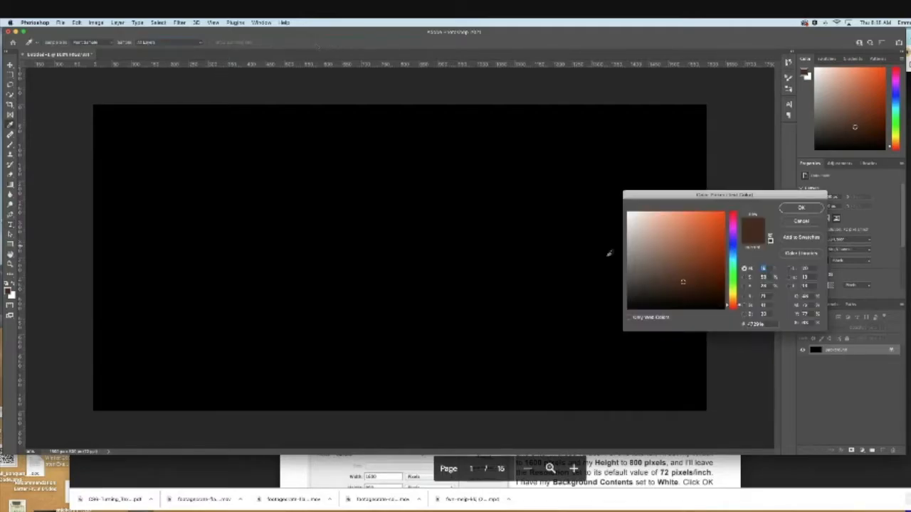
{"action": "left_click_drag", "start_coordinate": [630, 222], "coordinate": [610, 194]}
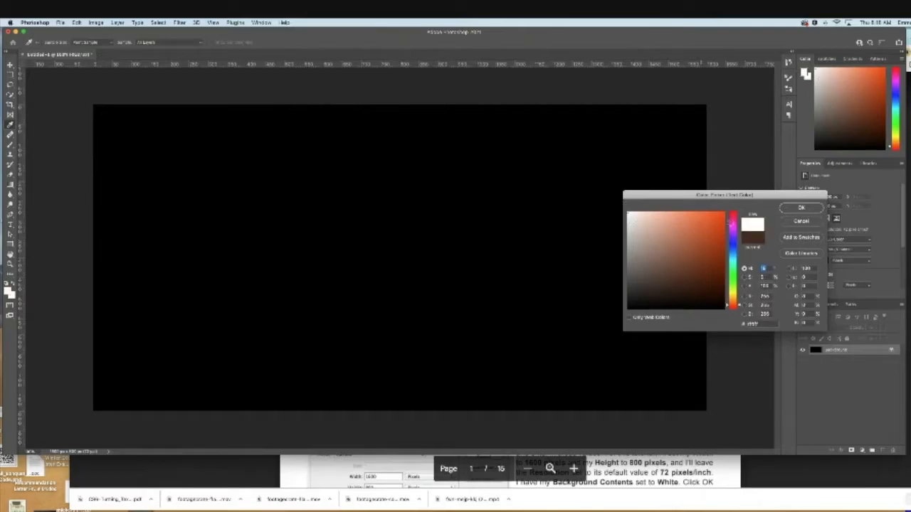
{"action": "left_click", "coordinate": [800, 207]}
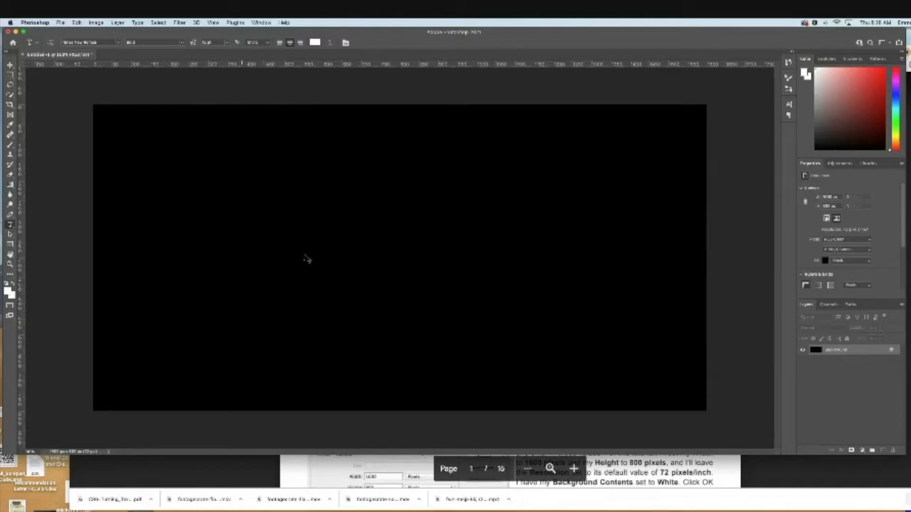
Step: Add the text GOLD on the left half of the black canvas
{"action": "left_click", "coordinate": [228, 241]}
{"action": "key", "text": "BackSpace"}
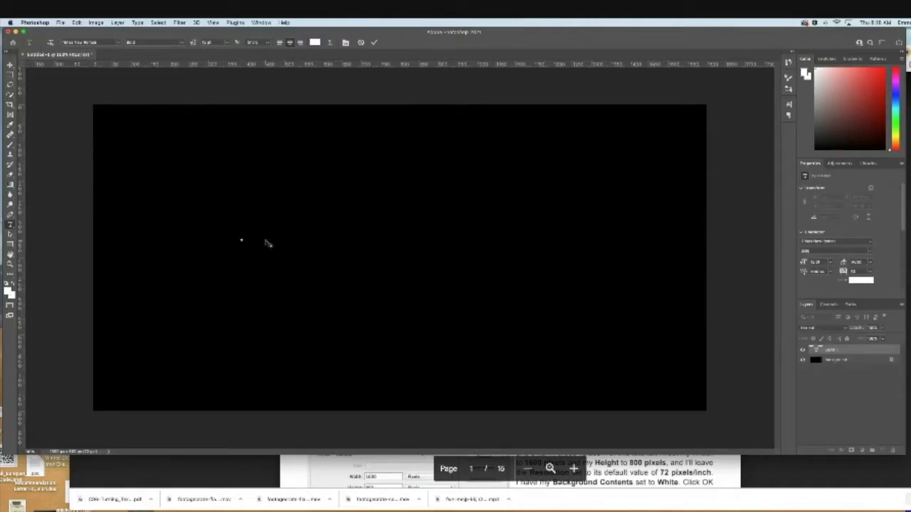
{"action": "type", "text": "GOLD"}
Step: Enlarge the GOLD text with Free Transform until it spans nearly the full width of the canvas
{"action": "left_click", "coordinate": [78, 23]}
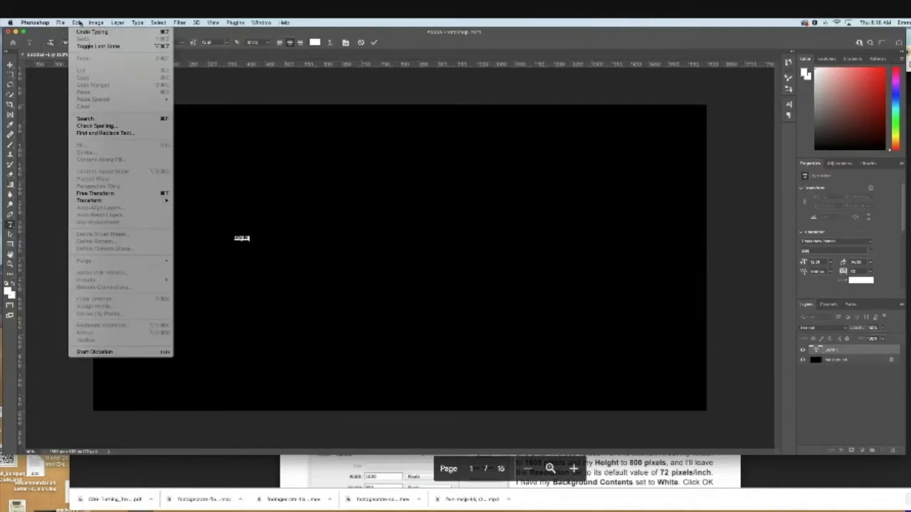
{"action": "left_click", "coordinate": [135, 194]}
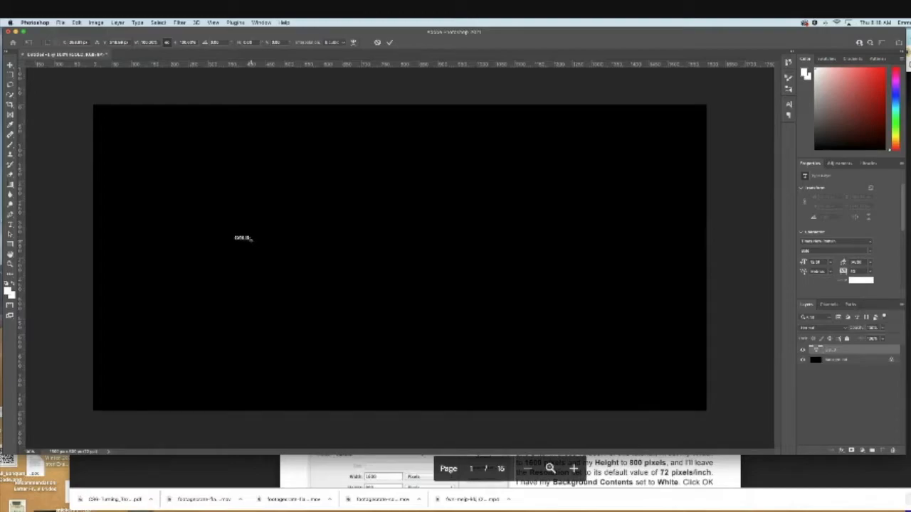
{"action": "left_click_drag", "start_coordinate": [252, 241], "coordinate": [557, 352]}
{"action": "left_click_drag", "start_coordinate": [229, 235], "coordinate": [141, 145]}
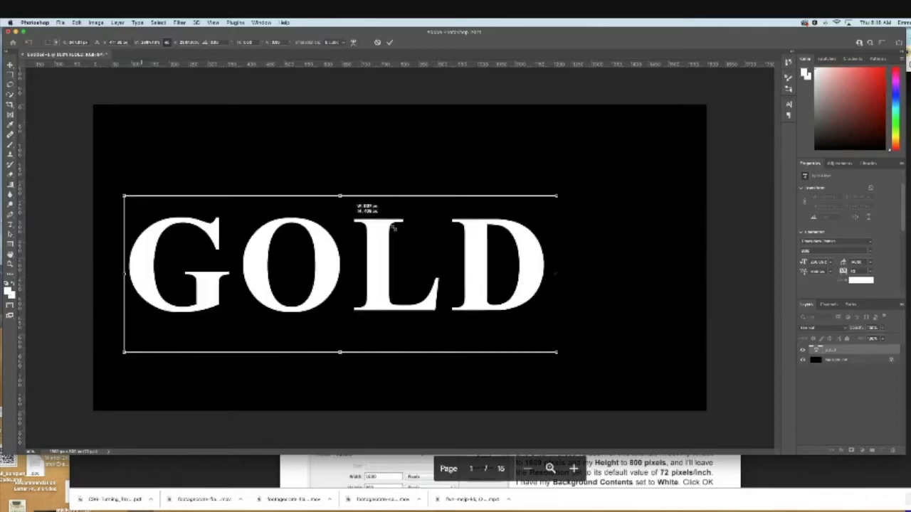
{"action": "left_click_drag", "start_coordinate": [556, 195], "coordinate": [657, 160]}
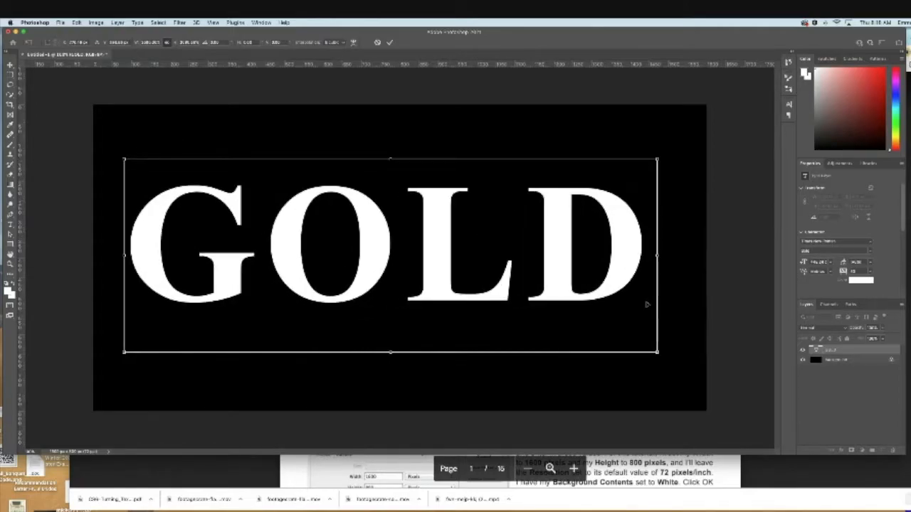
{"action": "left_click_drag", "start_coordinate": [658, 352], "coordinate": [694, 396]}
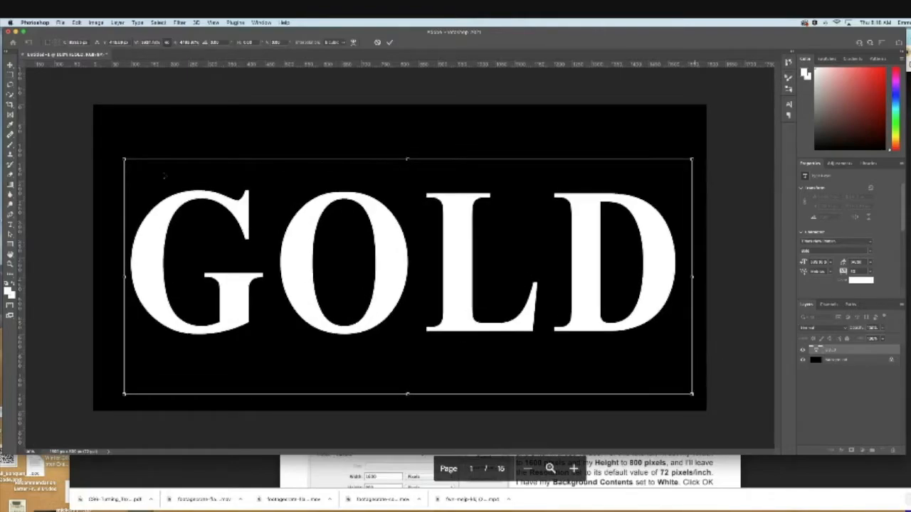
{"action": "left_click_drag", "start_coordinate": [124, 159], "coordinate": [107, 139]}
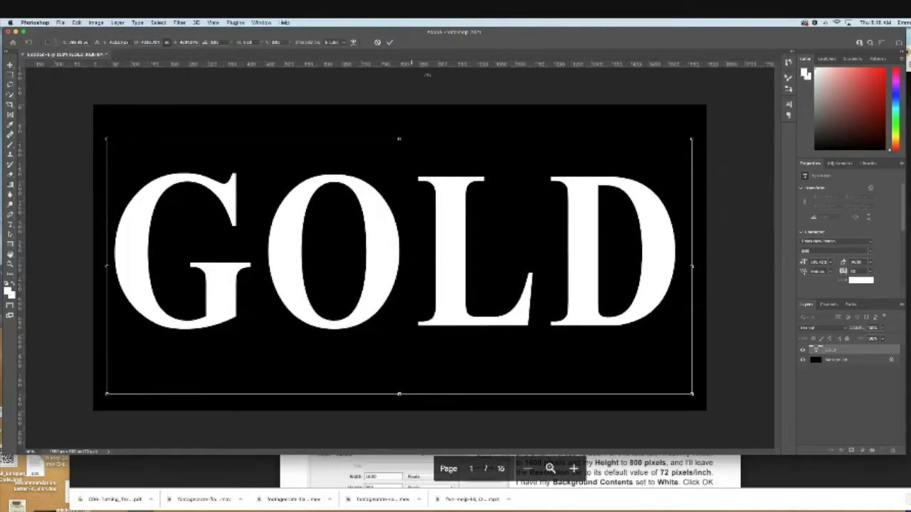
{"action": "left_click", "coordinate": [389, 43]}
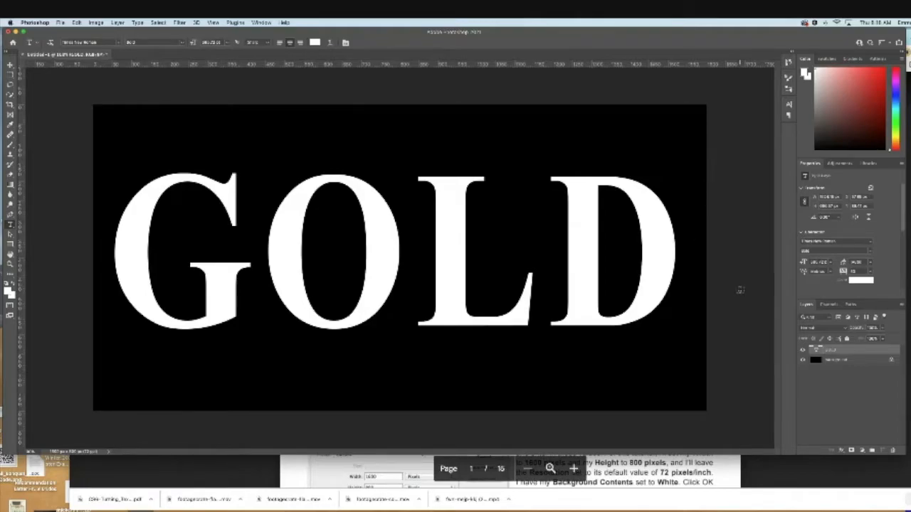
Step: Show large thumbnails for the layers and close the Properties panel group
{"action": "right_click", "coordinate": [824, 351]}
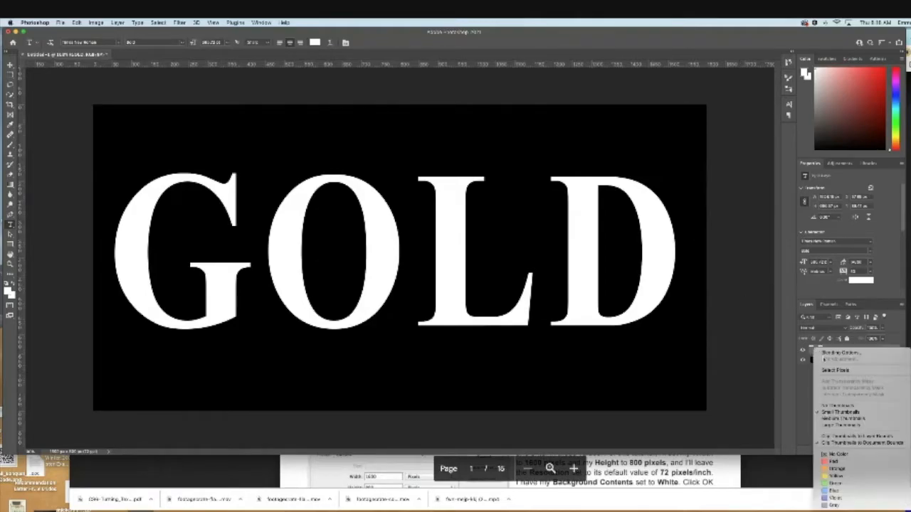
{"action": "left_click", "coordinate": [844, 426]}
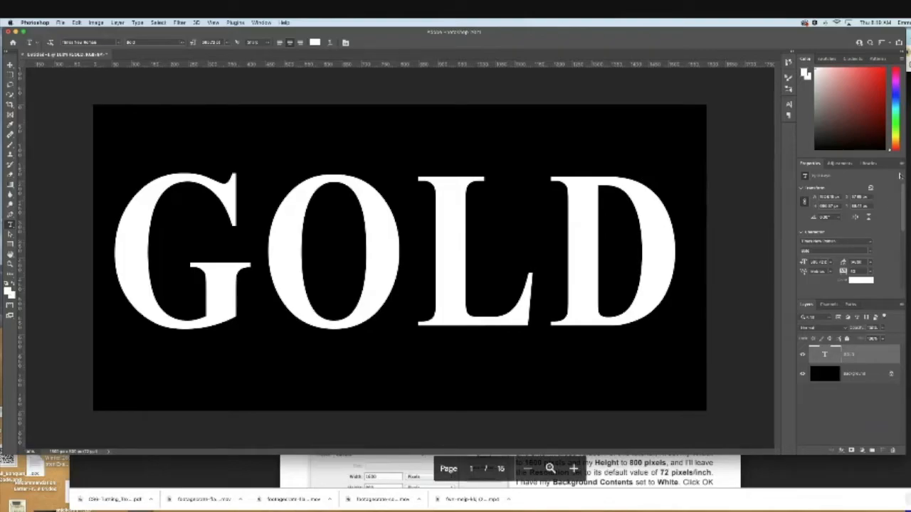
{"action": "left_click", "coordinate": [902, 165]}
{"action": "left_click", "coordinate": [882, 186]}
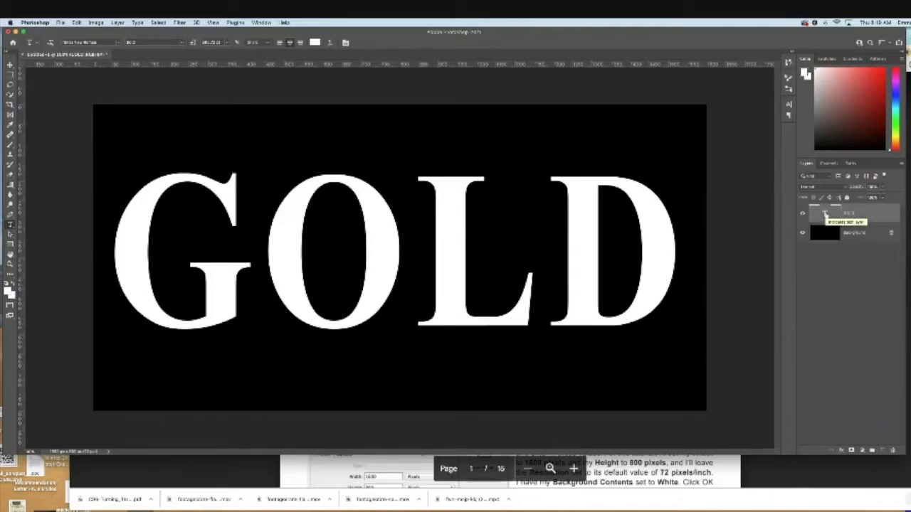
Step: Duplicate the GOLD text layer and add a Gradient Overlay effect to the copy
{"action": "left_click_drag", "start_coordinate": [825, 215], "coordinate": [882, 450]}
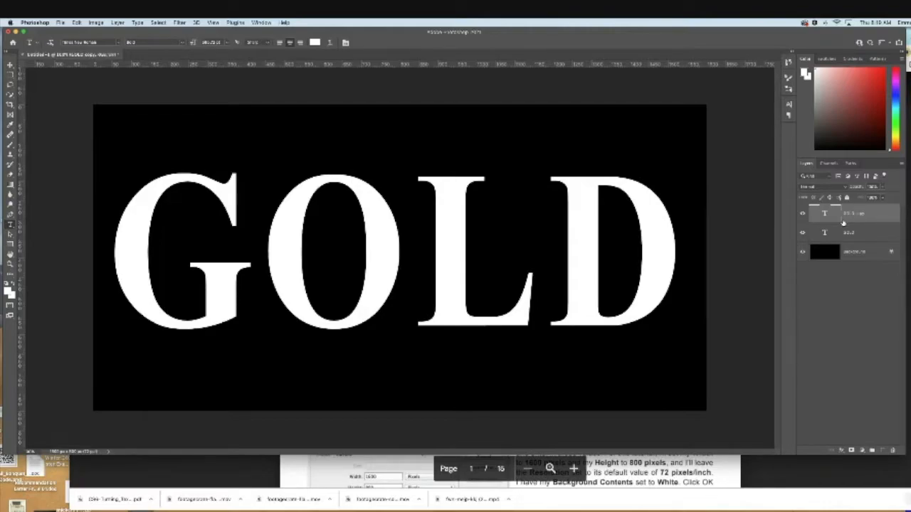
{"action": "left_click", "coordinate": [841, 451]}
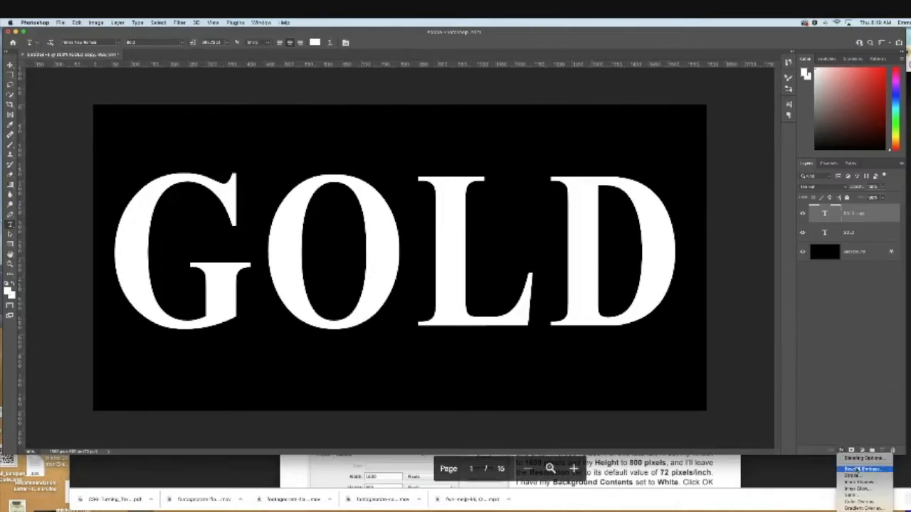
{"action": "left_click", "coordinate": [877, 508]}
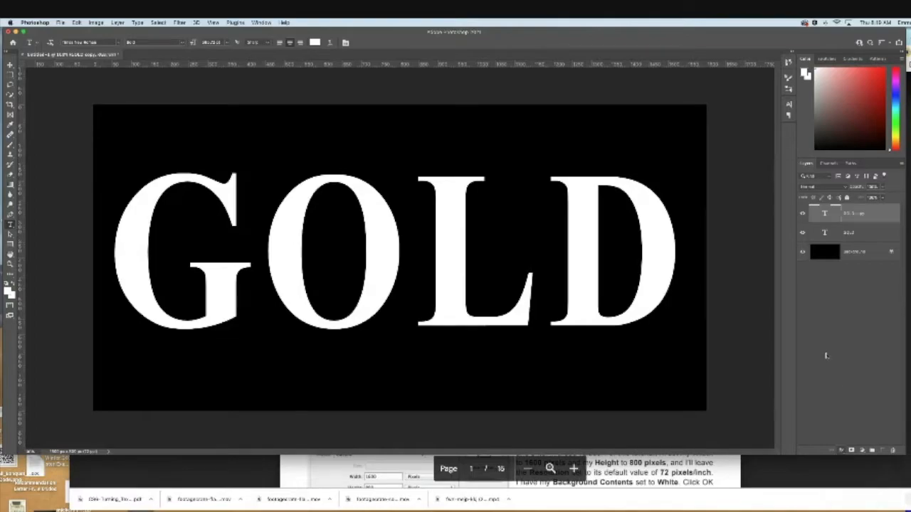
{"action": "left_click_drag", "start_coordinate": [638, 142], "coordinate": [502, 112]}
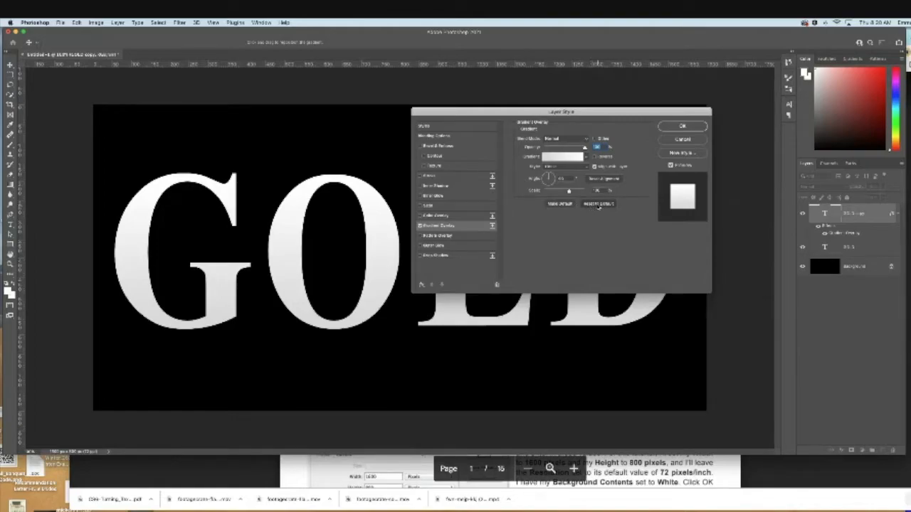
Step: Set the left colour stop of the Gradient Overlay's gradient to light gold, RGB 247, 238, 175
{"action": "left_click", "coordinate": [561, 157]}
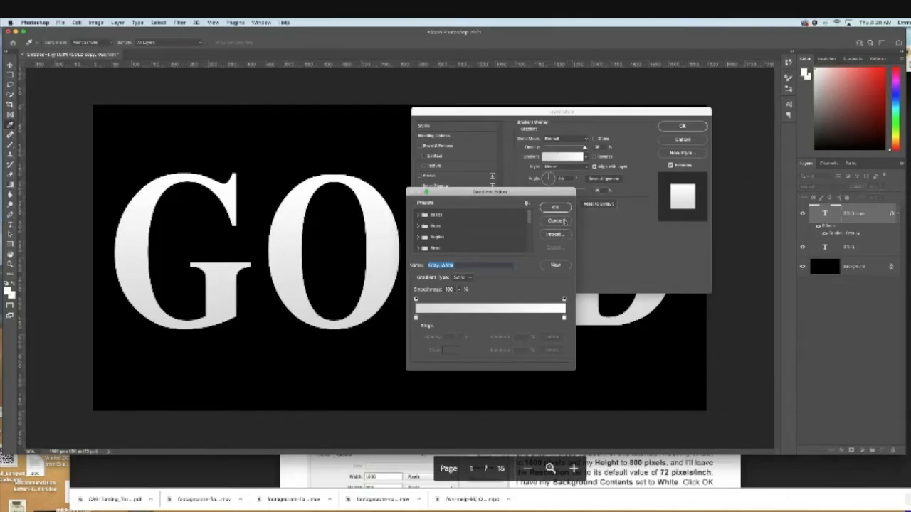
{"action": "left_click_drag", "start_coordinate": [473, 193], "coordinate": [488, 154]}
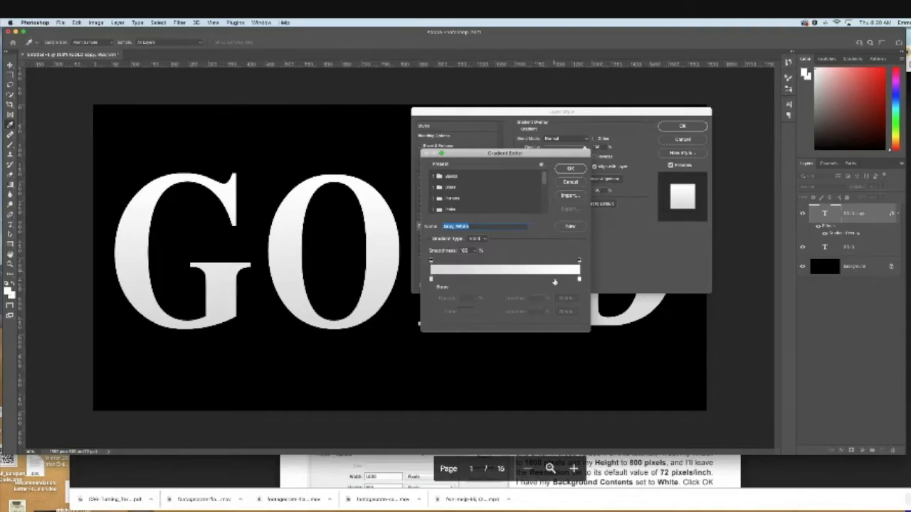
{"action": "left_click", "coordinate": [431, 280]}
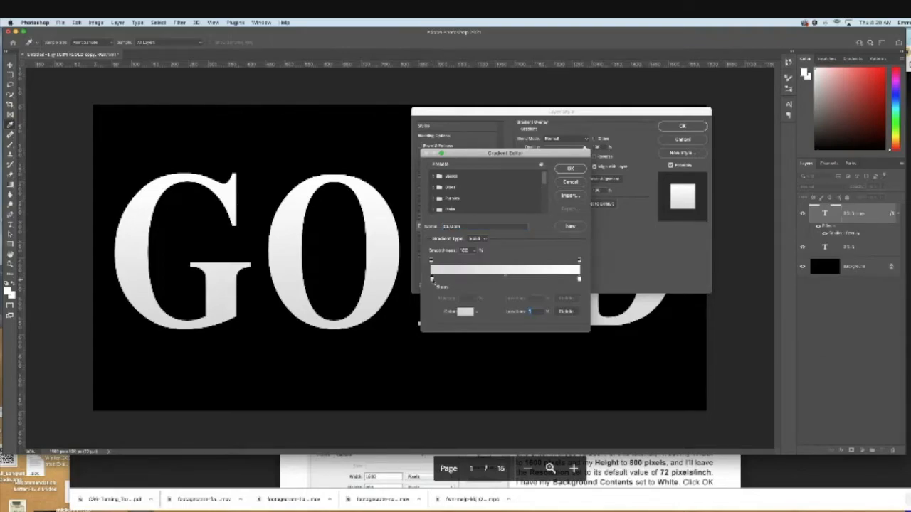
{"action": "left_click", "coordinate": [466, 313]}
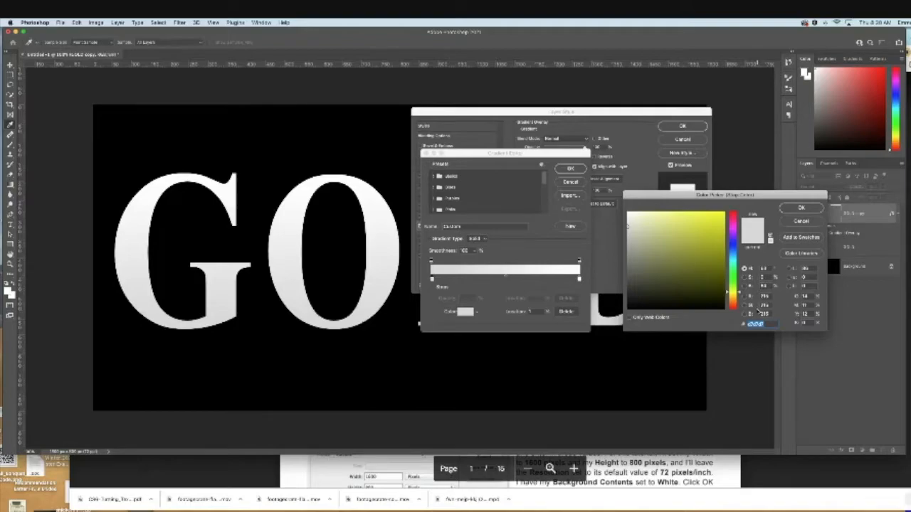
{"action": "left_click_drag", "start_coordinate": [770, 295], "coordinate": [742, 295]}
{"action": "type", "text": "247"}
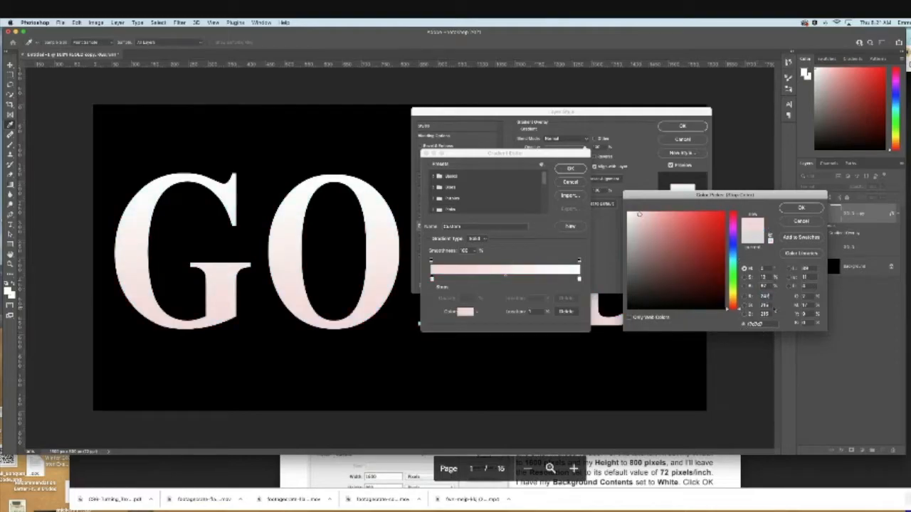
{"action": "left_click", "coordinate": [765, 305]}
{"action": "type", "text": "240"}
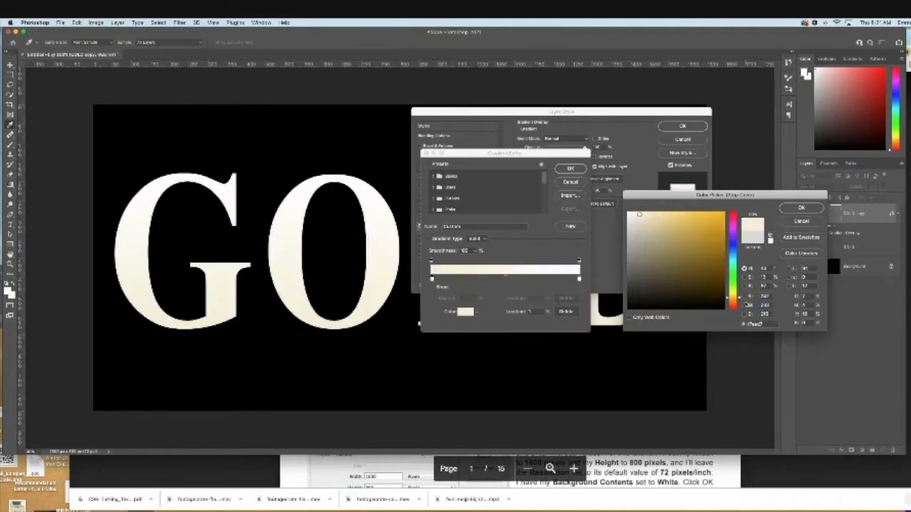
{"action": "left_click", "coordinate": [764, 313]}
{"action": "type", "text": "175"}
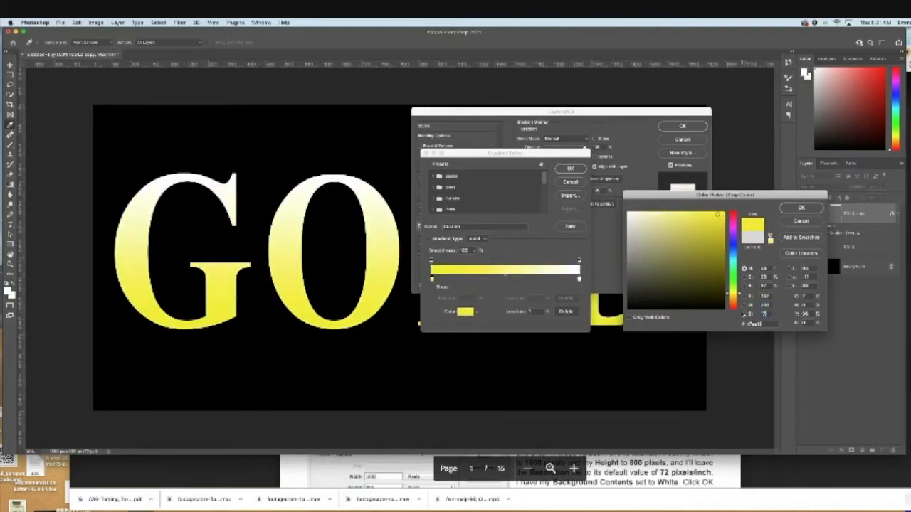
{"action": "left_click", "coordinate": [799, 208]}
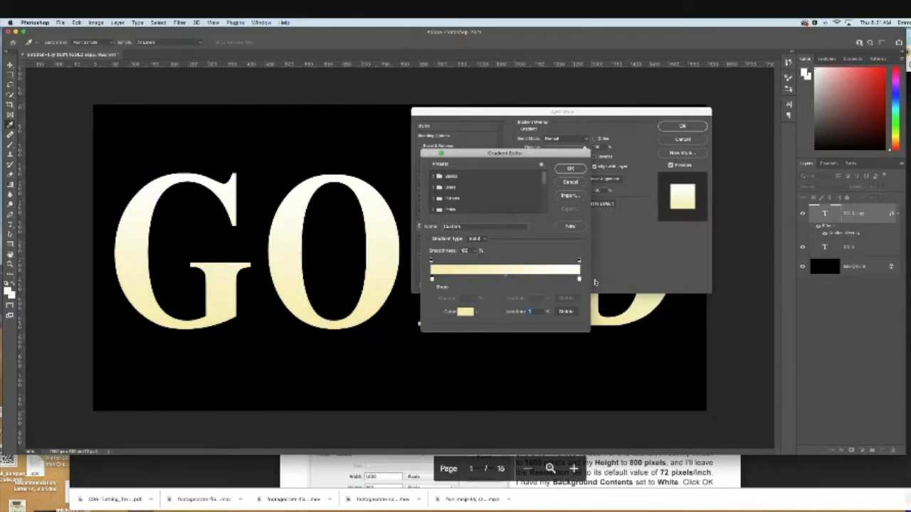
Step: Set the right colour stop of the gradient to darker gold, RGB 193, 172, 81
{"action": "left_click", "coordinate": [579, 280]}
{"action": "left_click", "coordinate": [465, 313]}
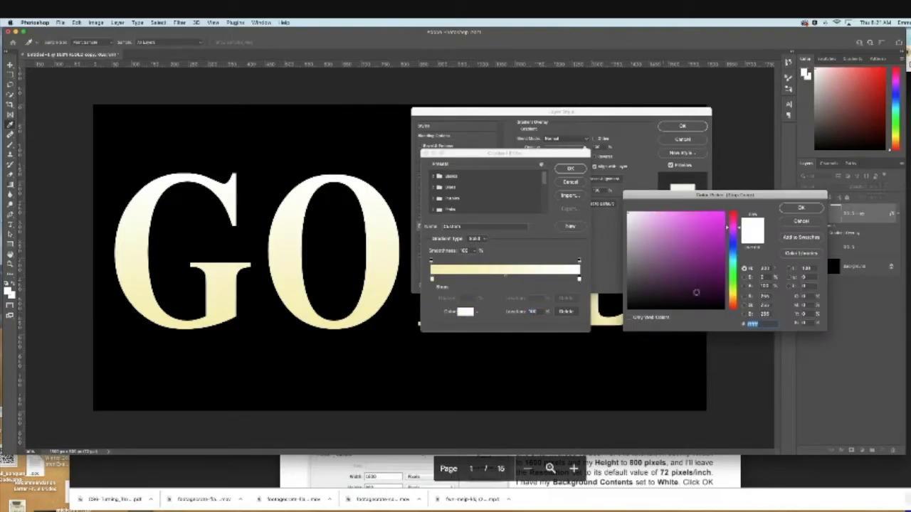
{"action": "left_click_drag", "start_coordinate": [770, 296], "coordinate": [735, 297]}
{"action": "type", "text": "193"}
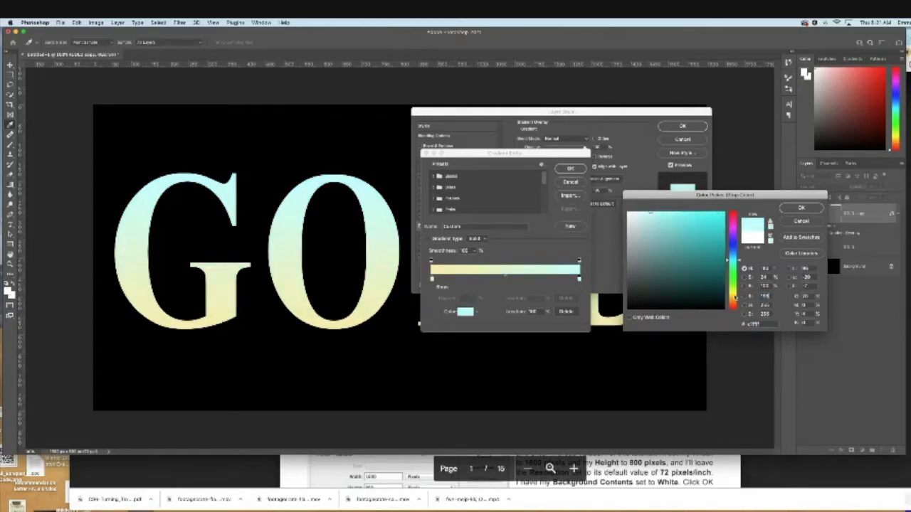
{"action": "left_click_drag", "start_coordinate": [770, 304], "coordinate": [749, 304]}
{"action": "type", "text": "172"}
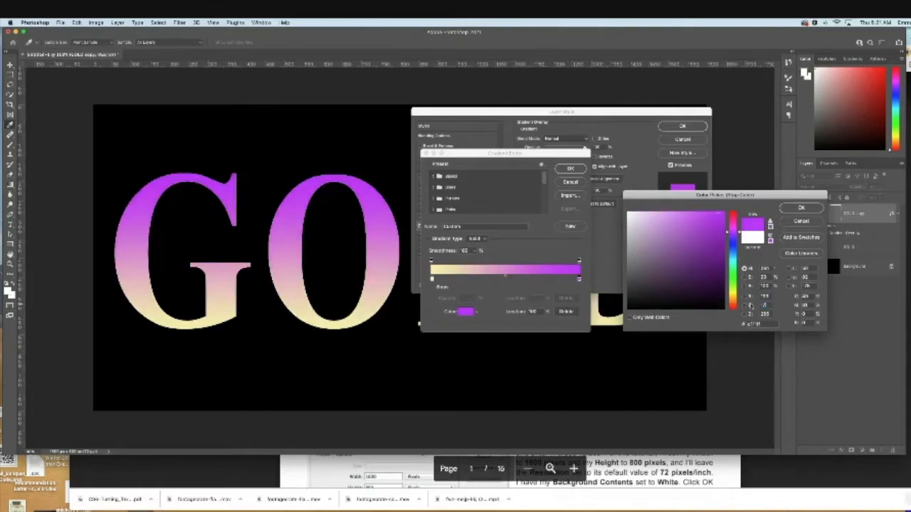
{"action": "left_click_drag", "start_coordinate": [769, 314], "coordinate": [749, 314]}
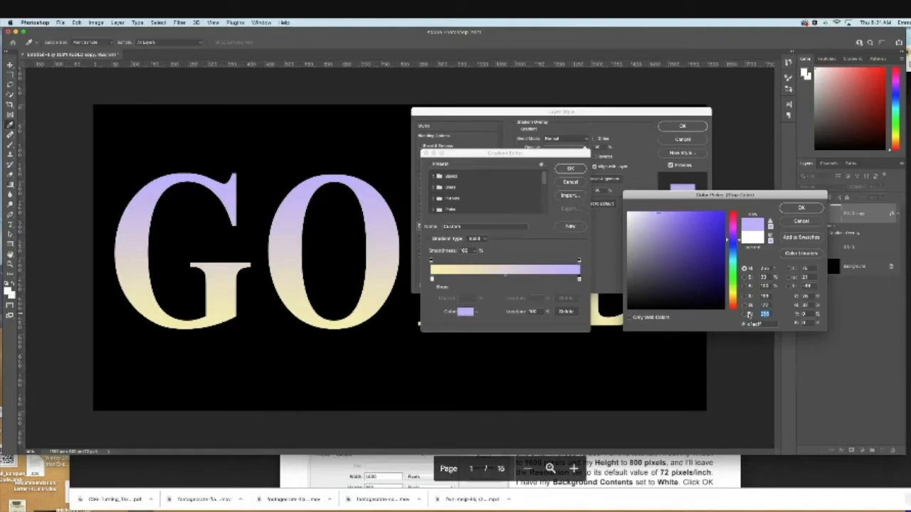
{"action": "type", "text": "81"}
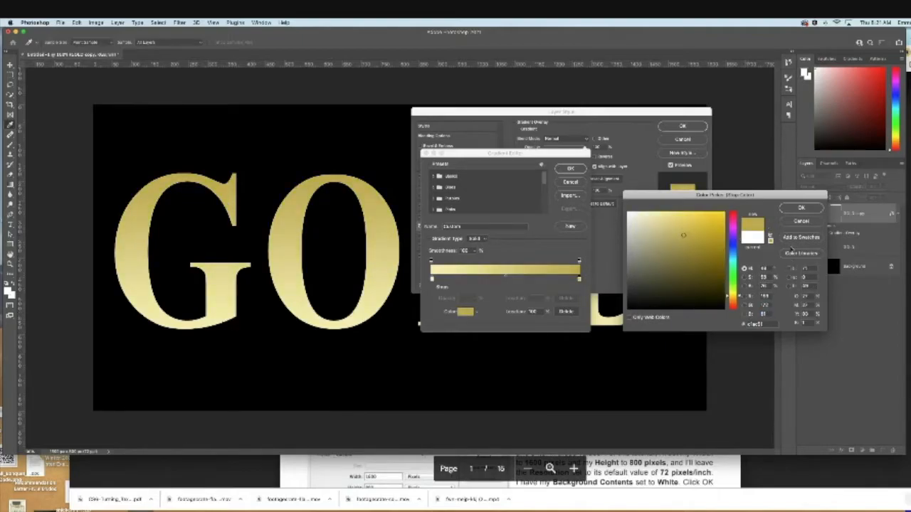
{"action": "left_click", "coordinate": [802, 208]}
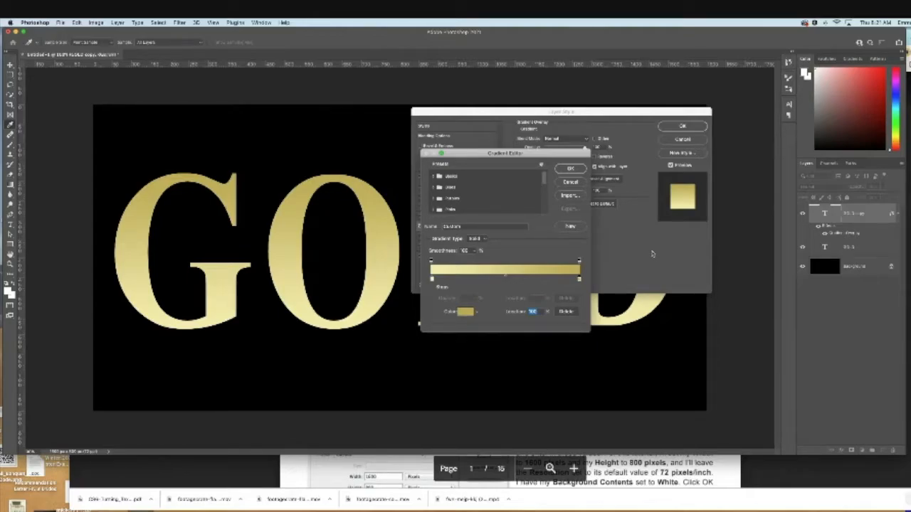
Step: Save the gradient as a new preset named Gold and set the Gradient Overlay's style to Reflected
{"action": "left_click_drag", "start_coordinate": [466, 226], "coordinate": [440, 227]}
{"action": "type", "text": "Gold"}
{"action": "left_click", "coordinate": [570, 226]}
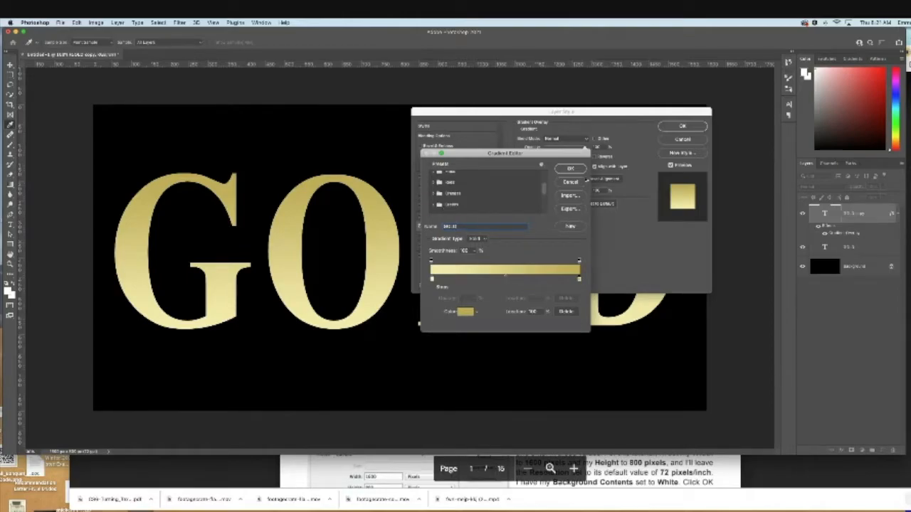
{"action": "left_click", "coordinate": [570, 169]}
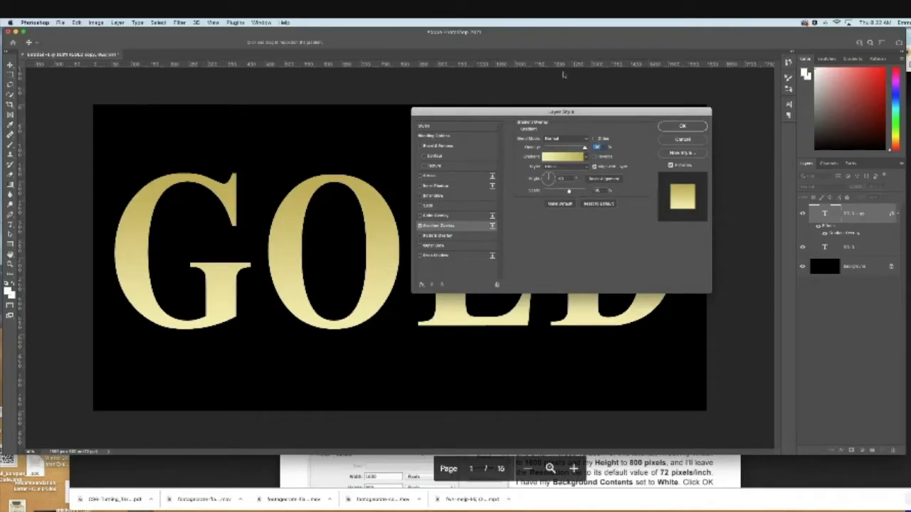
{"action": "left_click", "coordinate": [584, 168]}
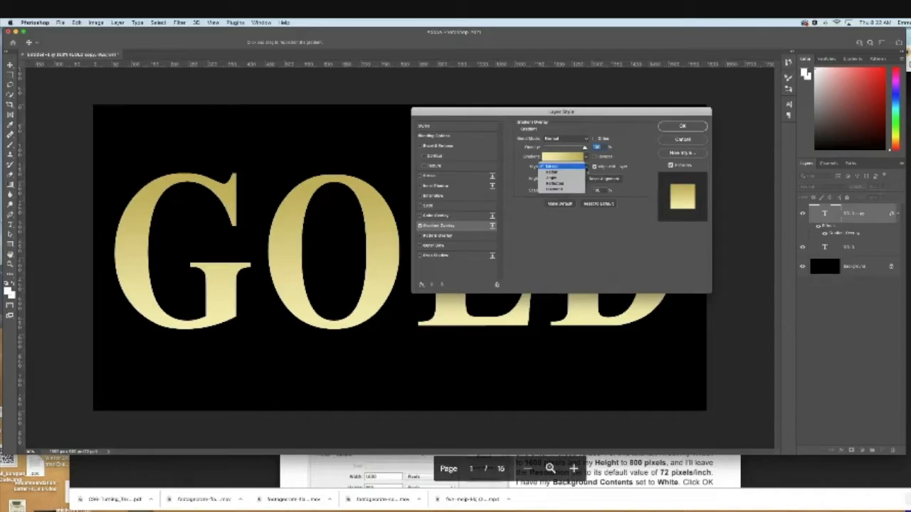
{"action": "left_click", "coordinate": [577, 183]}
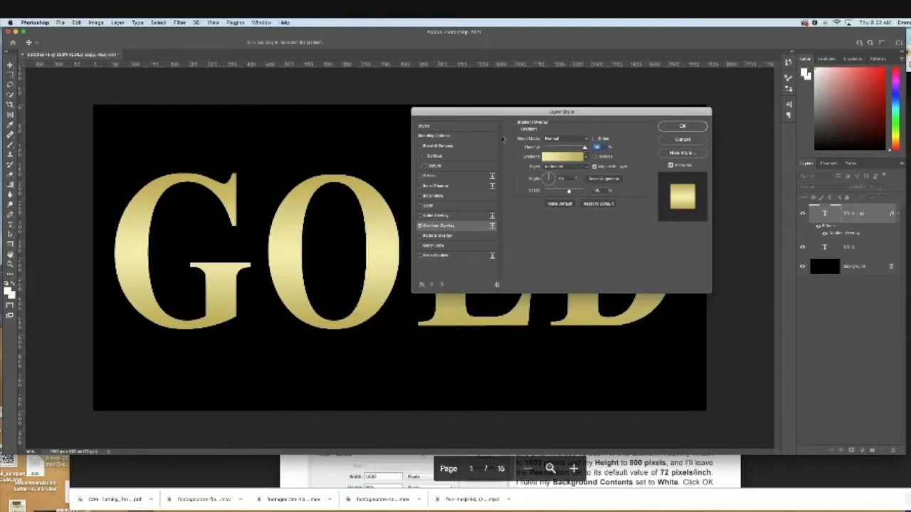
Step: Add a Bevel & Emboss effect, reset it to its defaults, and set its technique to Chisel Hard
{"action": "left_click", "coordinate": [424, 146]}
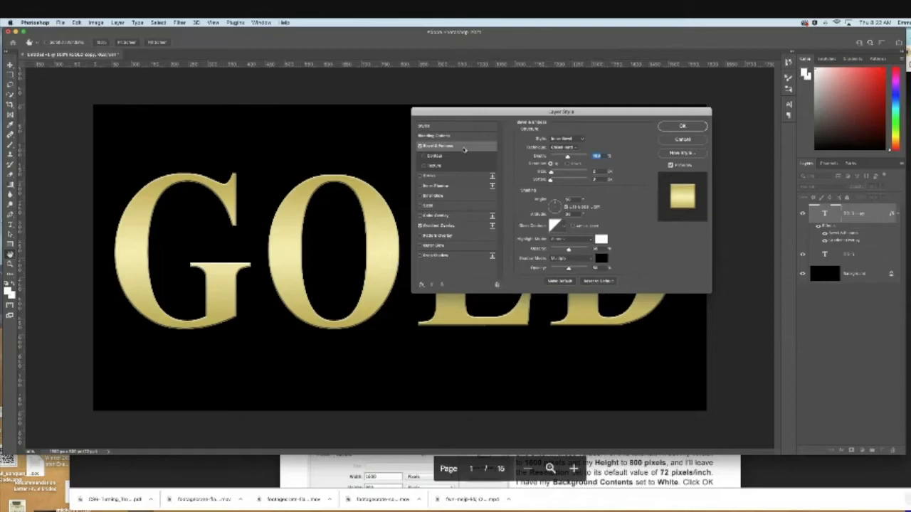
{"action": "left_click", "coordinate": [603, 284]}
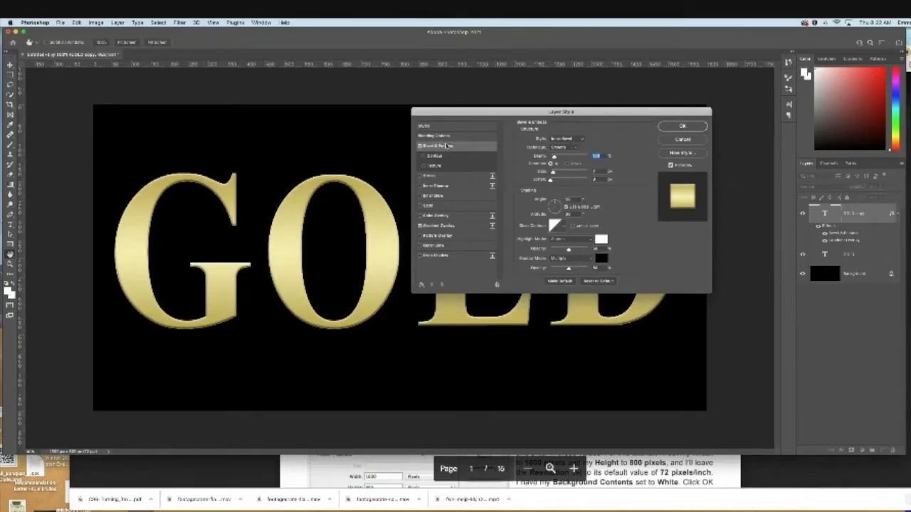
{"action": "left_click", "coordinate": [563, 147]}
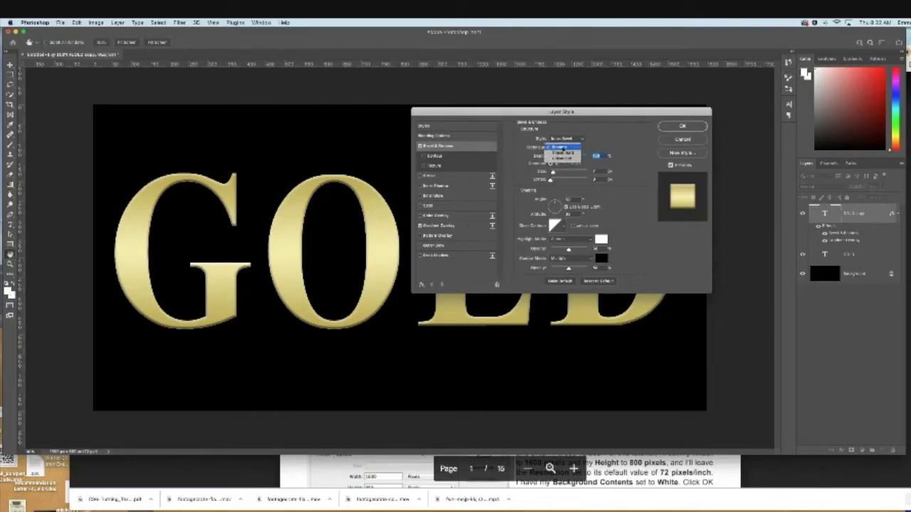
{"action": "left_click", "coordinate": [571, 153]}
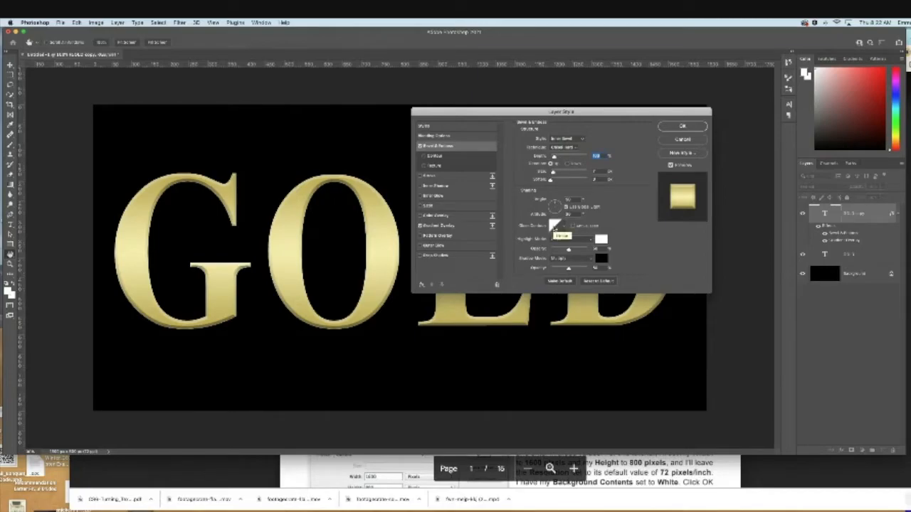
Step: Apply the Ring - Double preset as the gloss contour of the Bevel & Emboss effect
{"action": "left_click", "coordinate": [554, 226]}
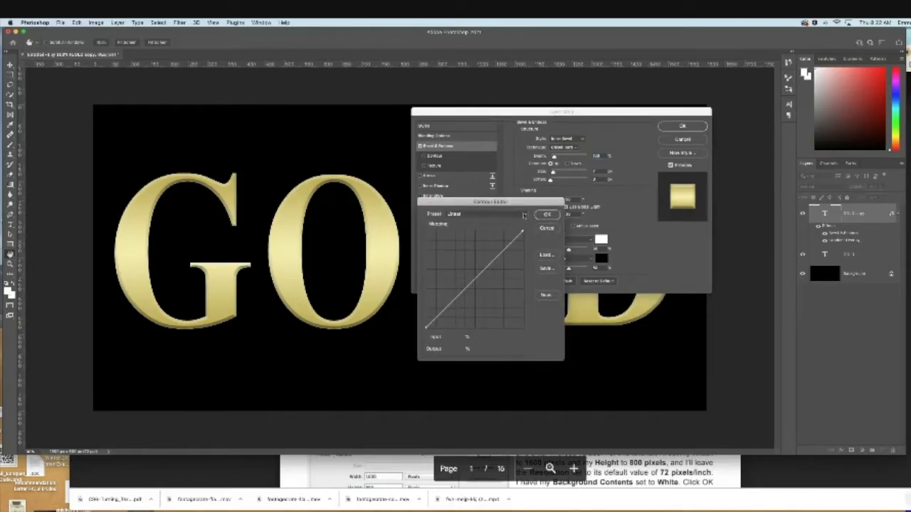
{"action": "left_click", "coordinate": [523, 214]}
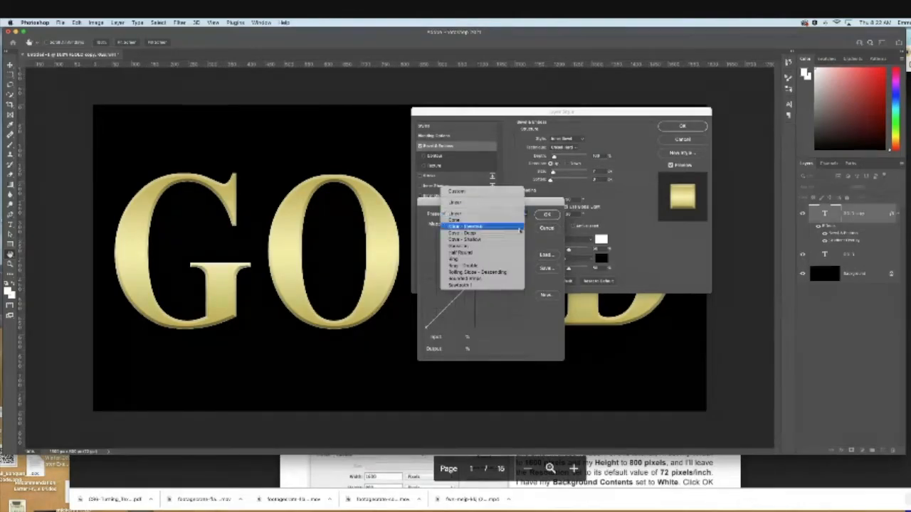
{"action": "left_click", "coordinate": [516, 266]}
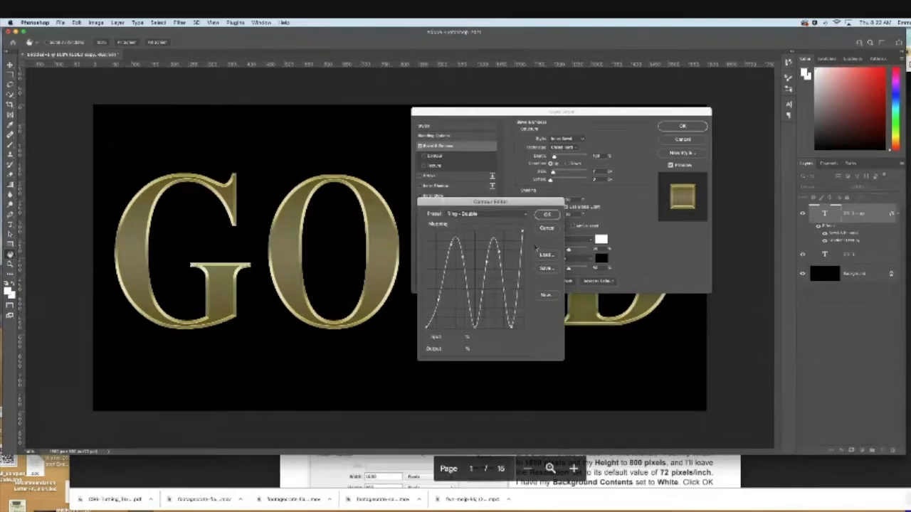
{"action": "left_click", "coordinate": [546, 215]}
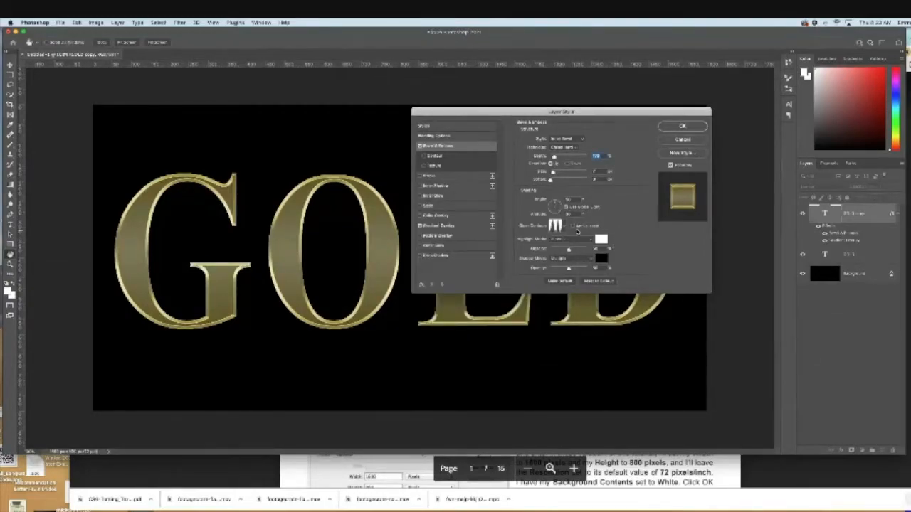
Step: Turn on anti-aliasing for the gloss contour and set the bevel's size to 16 px and depth to 170%
{"action": "left_click", "coordinate": [573, 227]}
{"action": "left_click", "coordinate": [552, 172]}
{"action": "type", "text": "16"}
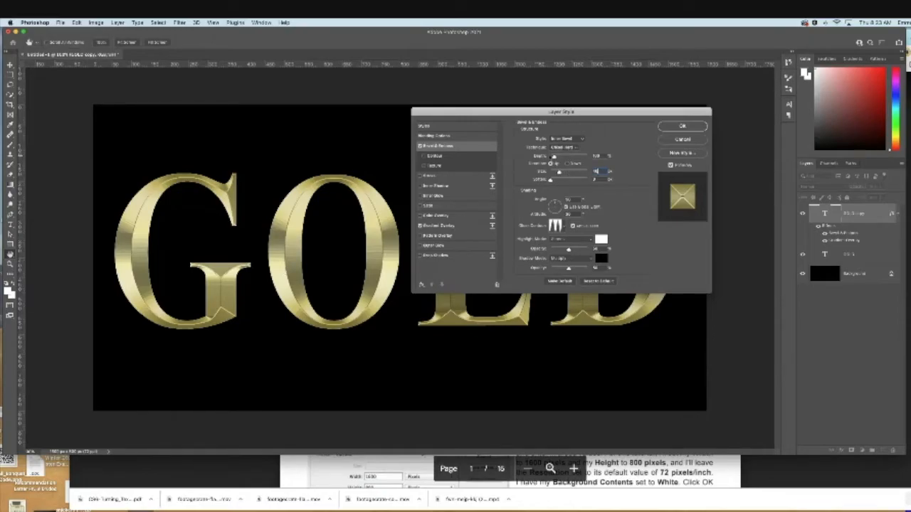
{"action": "left_click_drag", "start_coordinate": [553, 158], "coordinate": [560, 157]}
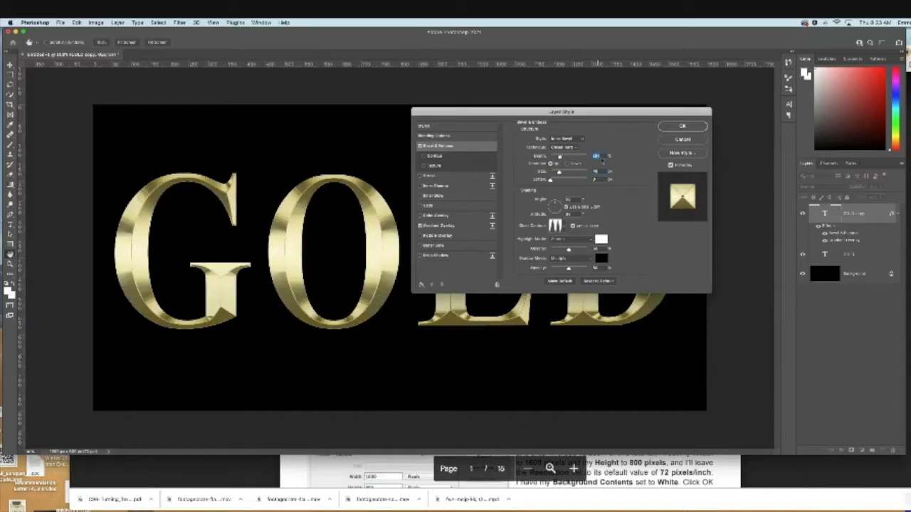
{"action": "type", "text": "1"}
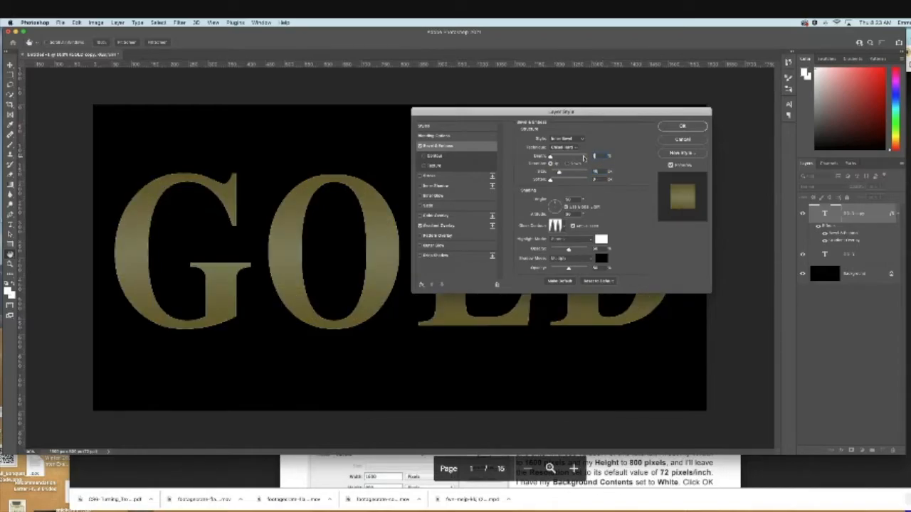
{"action": "type", "text": "00"}
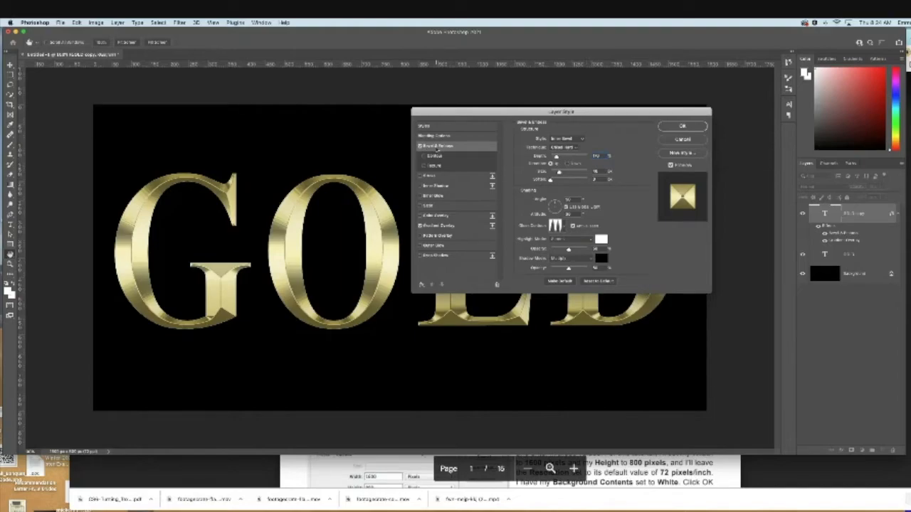
Step: Enable Contour for the Bevel & Emboss effect and add an Inner Glow effect
{"action": "left_click", "coordinate": [425, 158]}
{"action": "left_click", "coordinate": [420, 195]}
{"action": "left_click", "coordinate": [464, 197]}
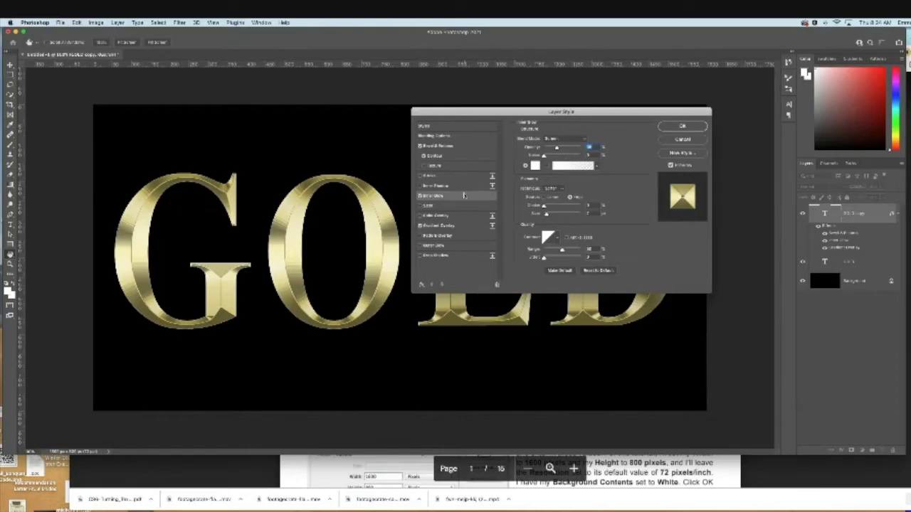
Step: Set the Inner Glow's blend mode to Multiply and its opacity to 50%
{"action": "left_click", "coordinate": [561, 139]}
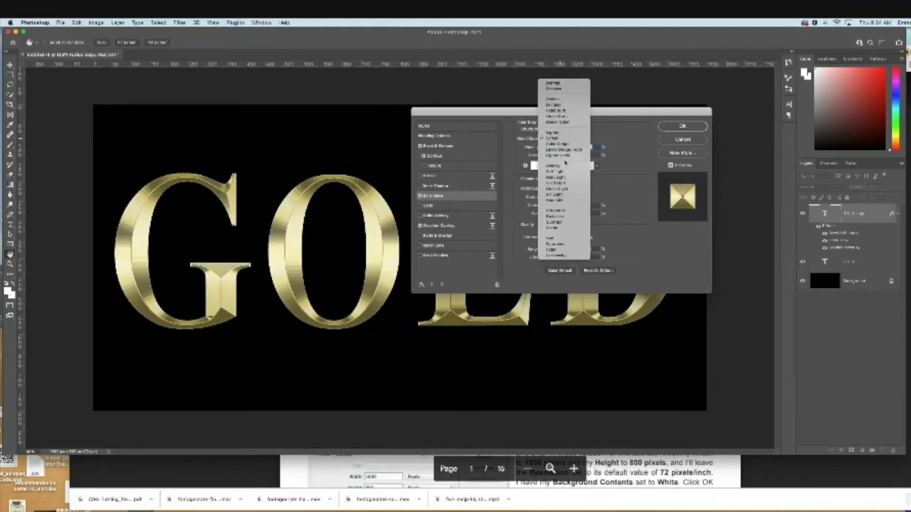
{"action": "left_click", "coordinate": [556, 106]}
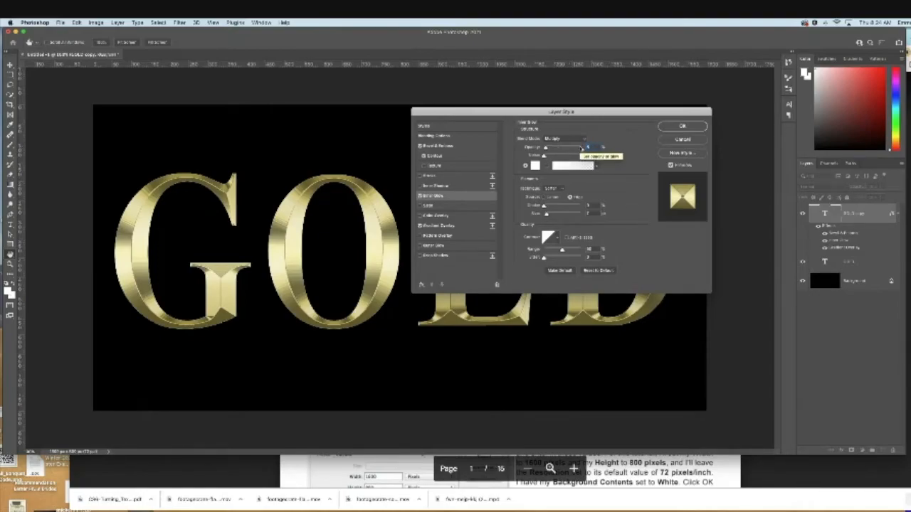
{"action": "type", "text": "0"}
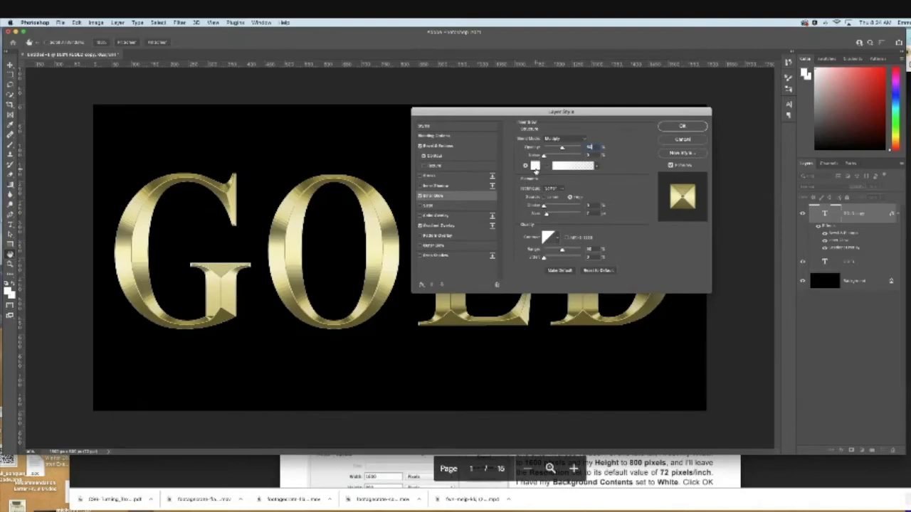
Step: Set the Inner Glow colour to orange with RGB values 232, 128, 31
{"action": "left_click", "coordinate": [535, 166]}
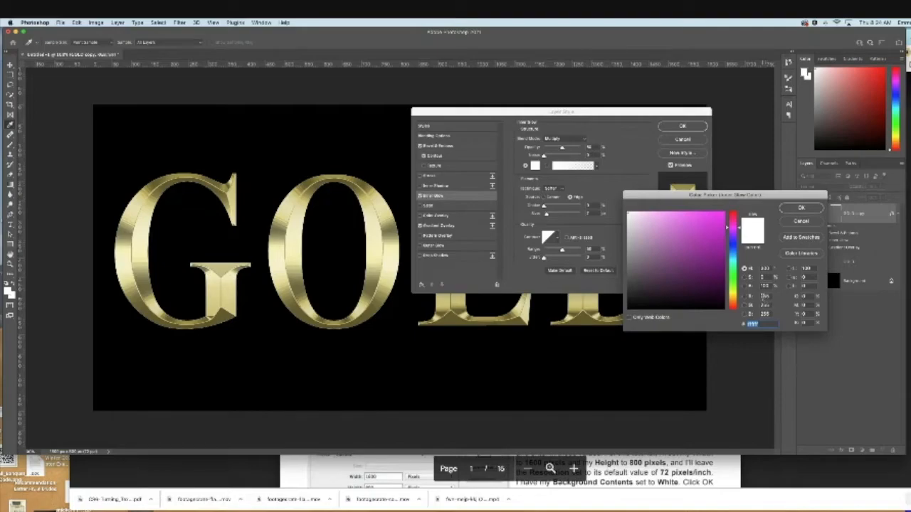
{"action": "left_click", "coordinate": [765, 295]}
{"action": "type", "text": "240"}
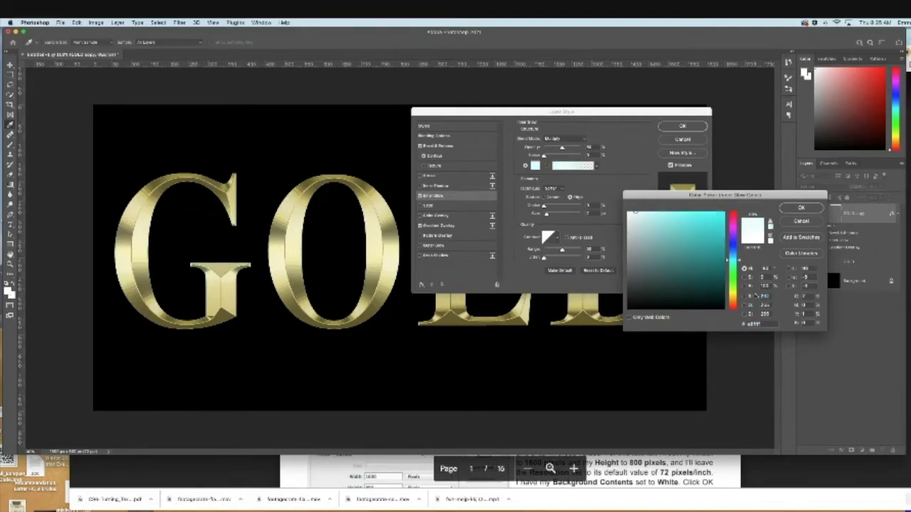
{"action": "left_click", "coordinate": [765, 305]}
{"action": "type", "text": "128"}
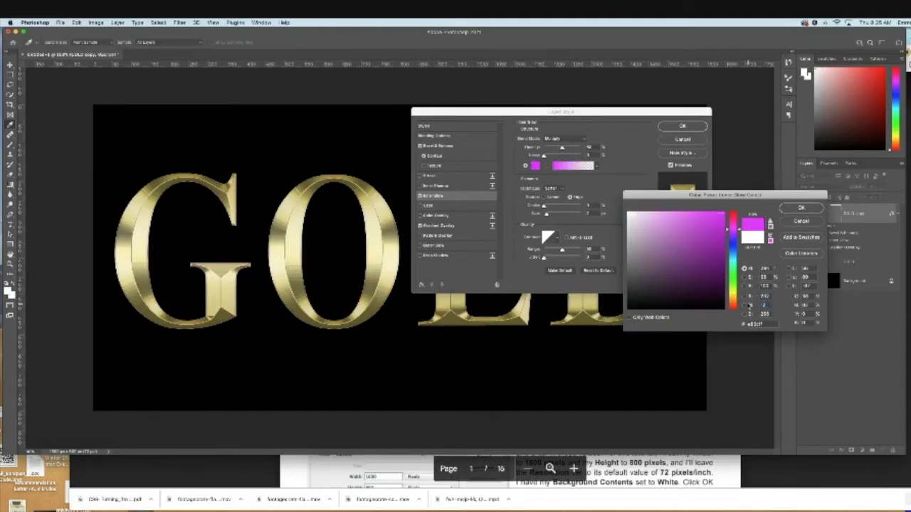
{"action": "left_click", "coordinate": [766, 314]}
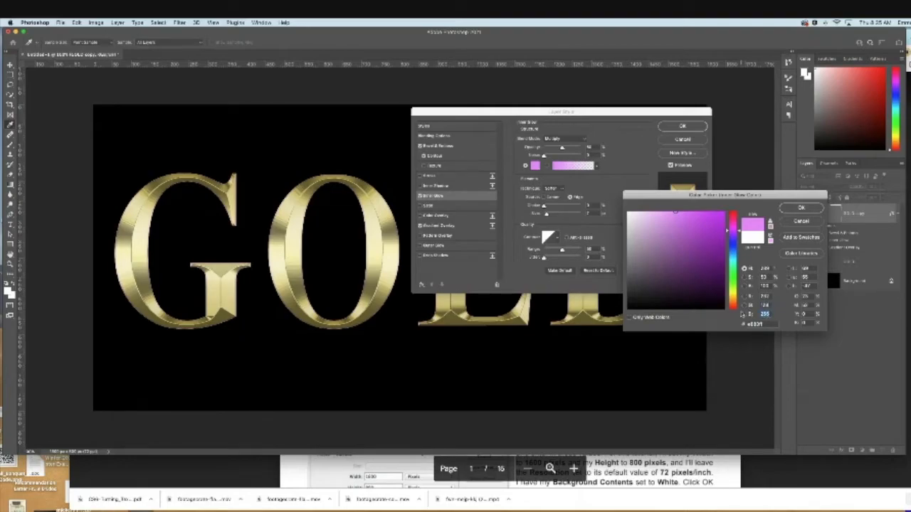
{"action": "type", "text": "35"}
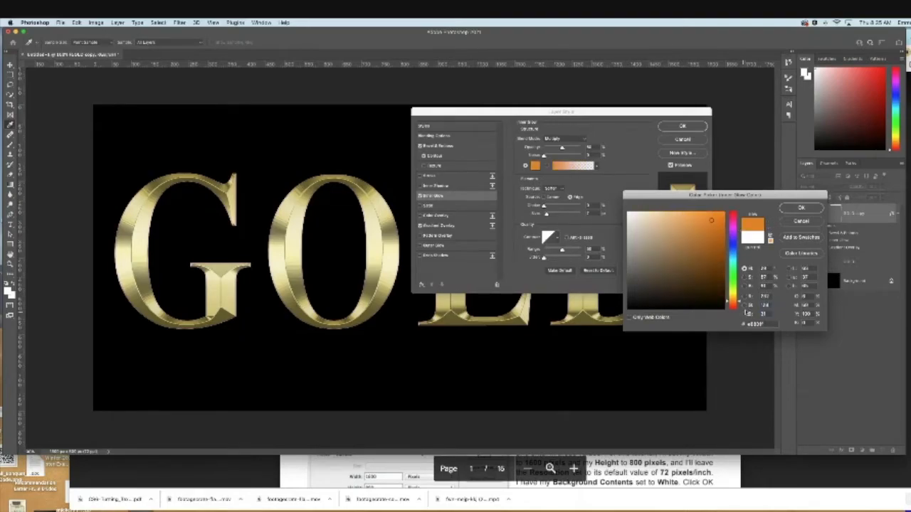
{"action": "left_click", "coordinate": [800, 207]}
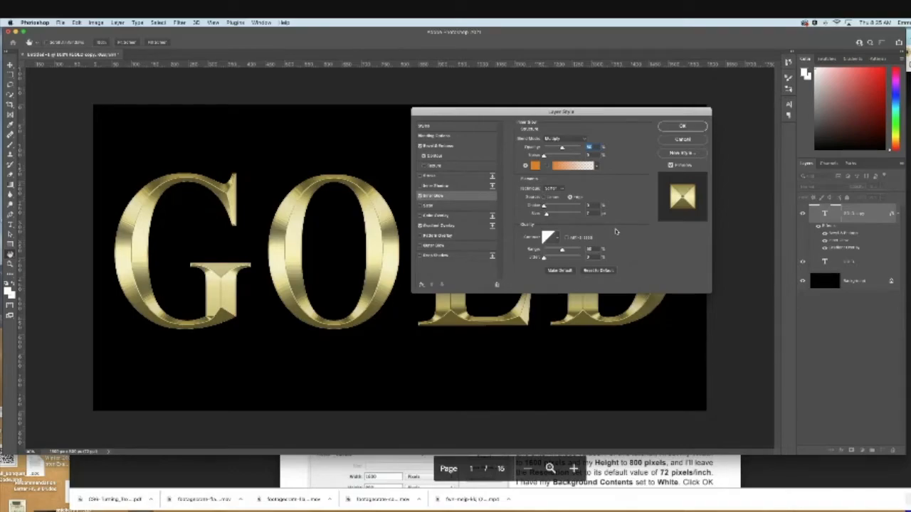
Step: Set the Inner Glow's size to 75 px and apply the layer effects to the upper GOLD text
{"action": "left_click_drag", "start_coordinate": [594, 212], "coordinate": [562, 214]}
{"action": "type", "text": "75"}
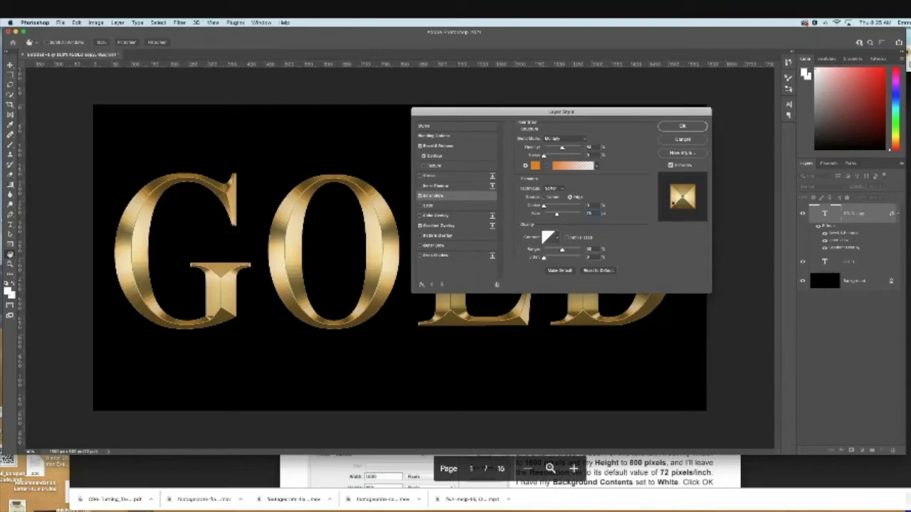
{"action": "left_click_drag", "start_coordinate": [533, 109], "coordinate": [586, 116]}
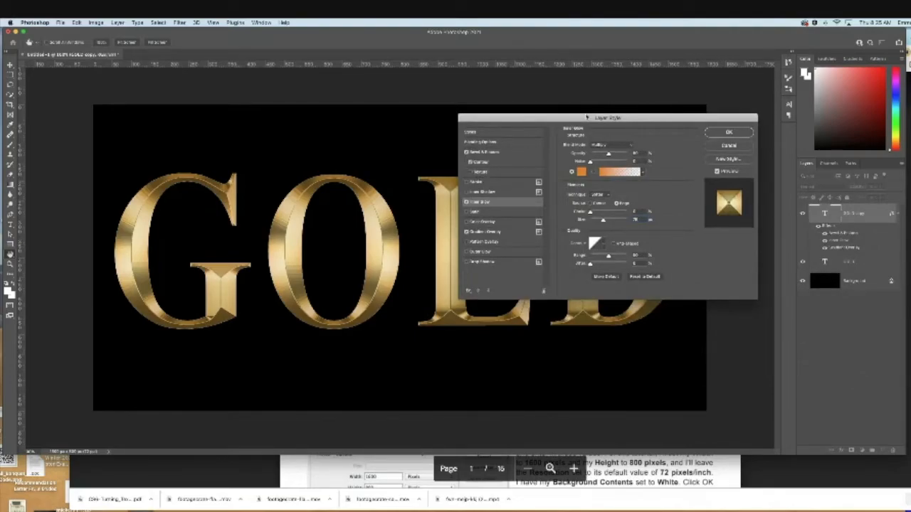
{"action": "left_click", "coordinate": [728, 135]}
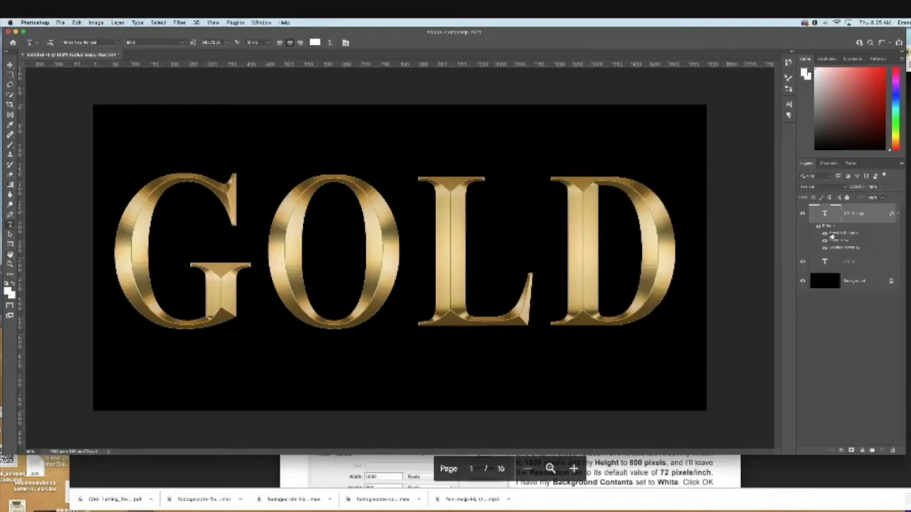
Step: Add a Stroke effect to the original GOLD text layer beneath the copy, with a Gradient fill in the Reflected style
{"action": "left_click", "coordinate": [844, 261]}
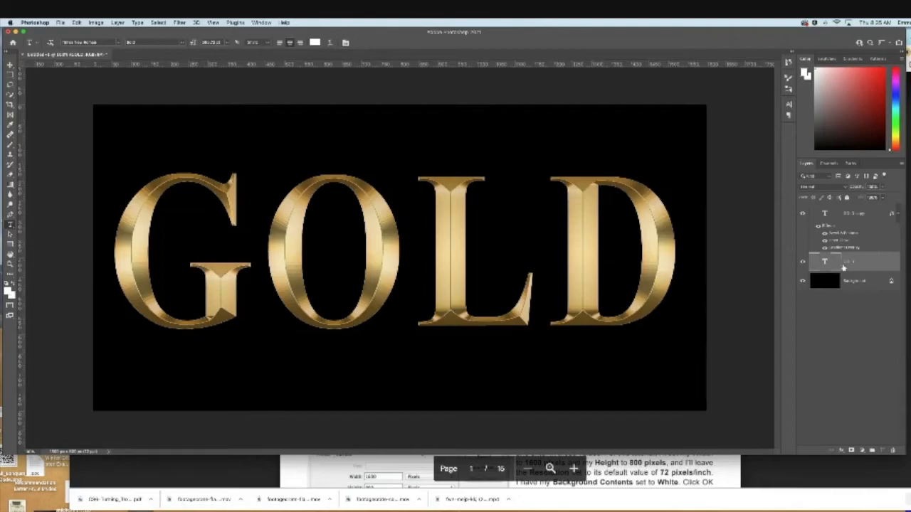
{"action": "left_click", "coordinate": [841, 451]}
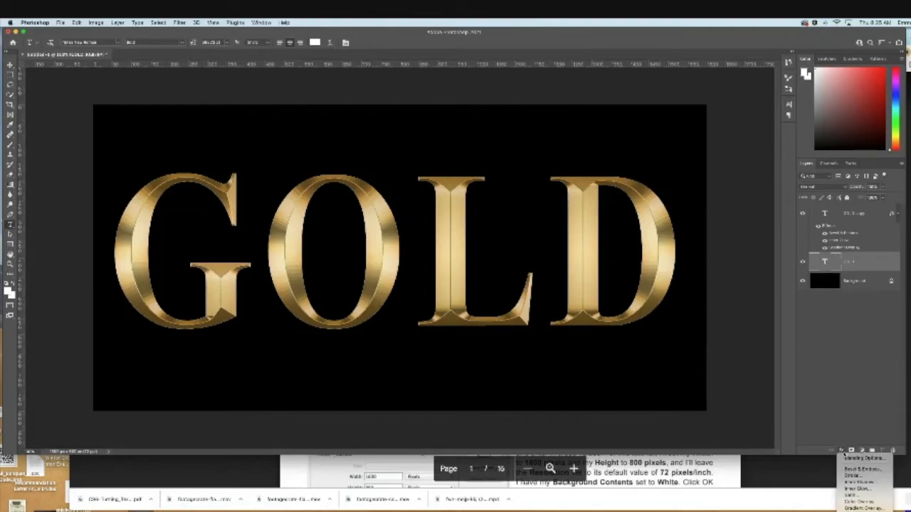
{"action": "left_click", "coordinate": [841, 450]}
{"action": "left_click", "coordinate": [841, 451]}
{"action": "left_click", "coordinate": [854, 475]}
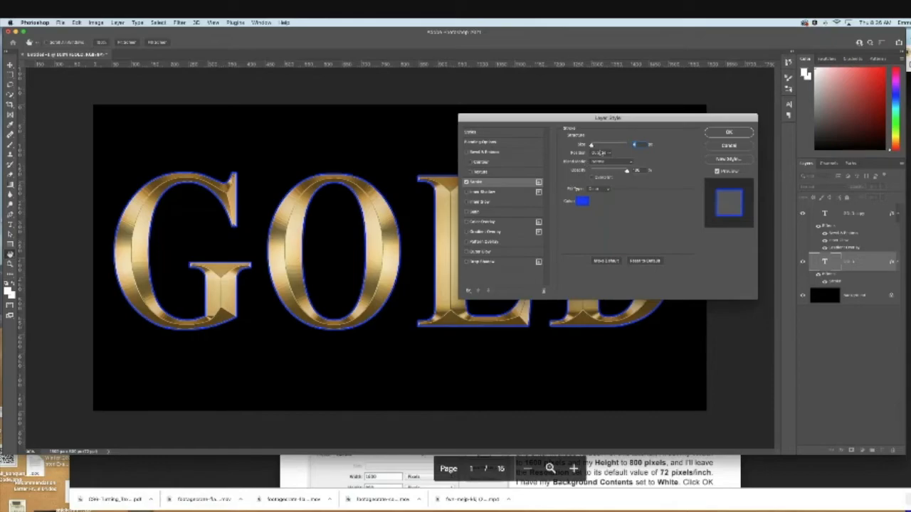
{"action": "left_click", "coordinate": [596, 189]}
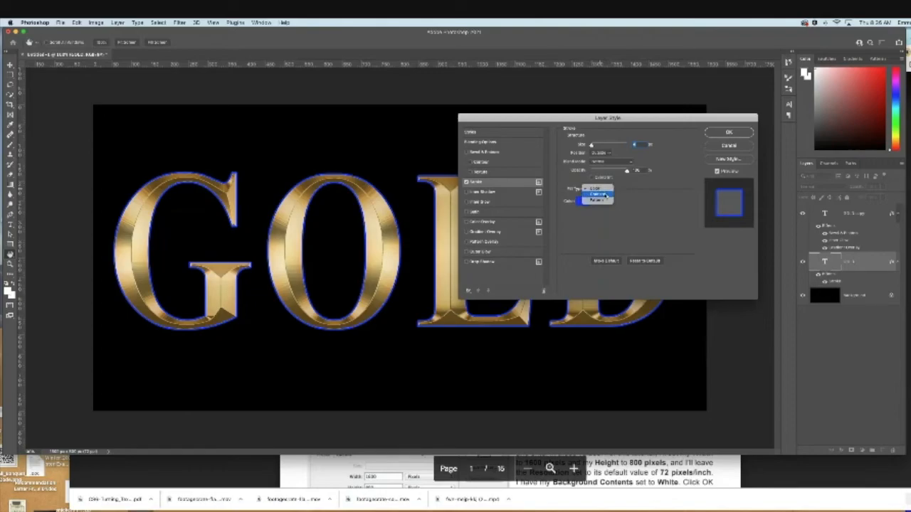
{"action": "left_click", "coordinate": [598, 194]}
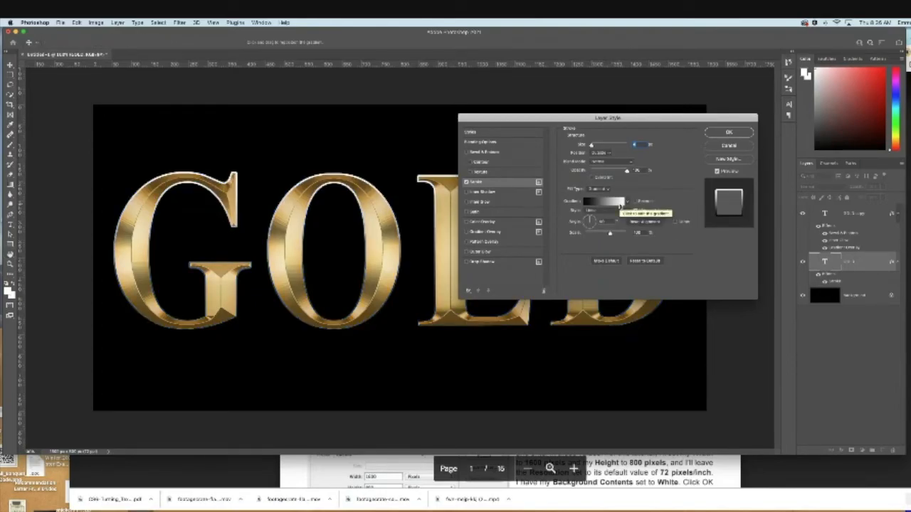
{"action": "left_click", "coordinate": [609, 213]}
{"action": "left_click", "coordinate": [605, 227]}
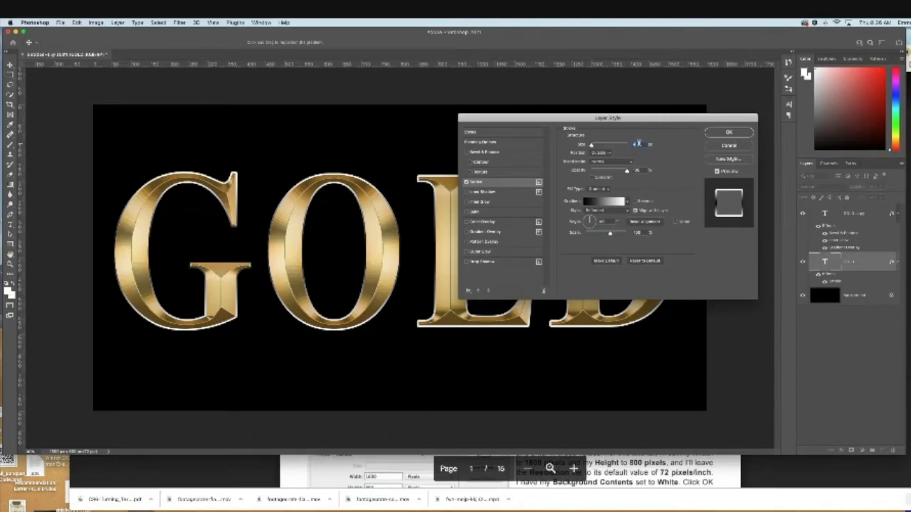
Step: Increase the stroke's size and apply the saved gold gradient preset to it
{"action": "key", "text": "Up"}
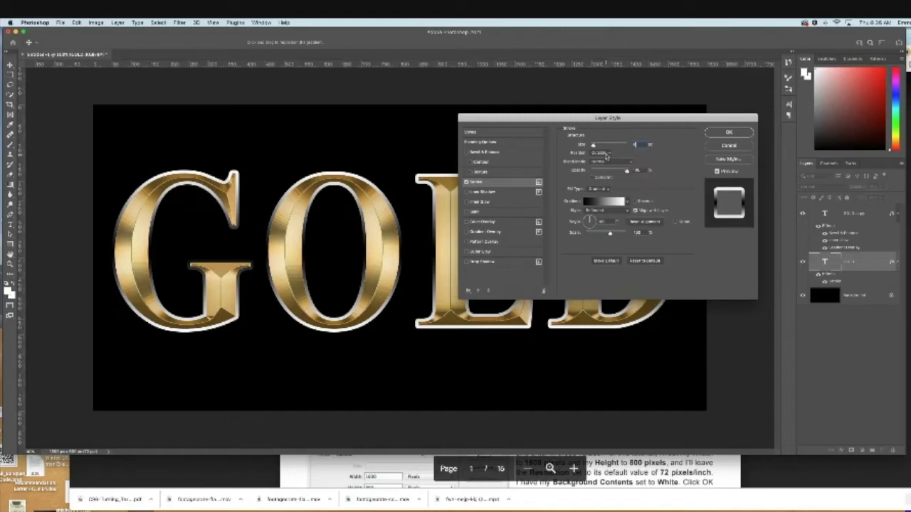
{"action": "left_click", "coordinate": [627, 203]}
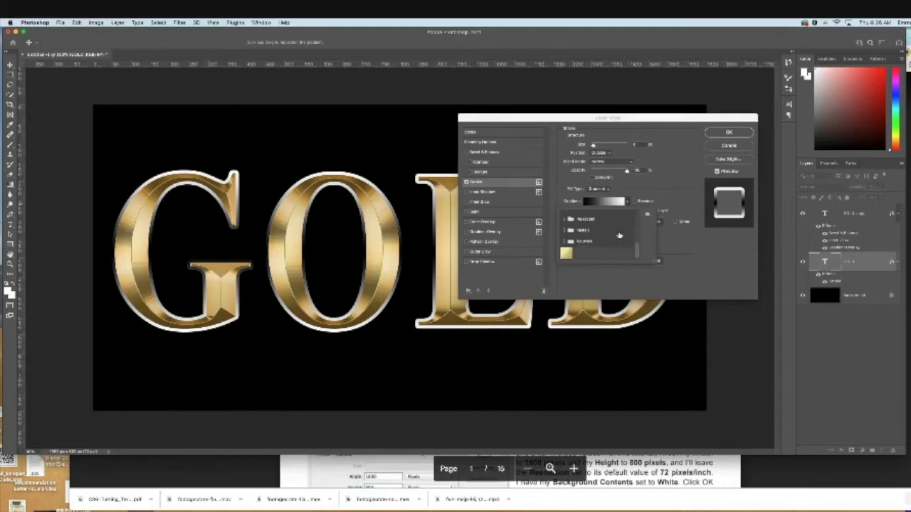
{"action": "left_click", "coordinate": [566, 254]}
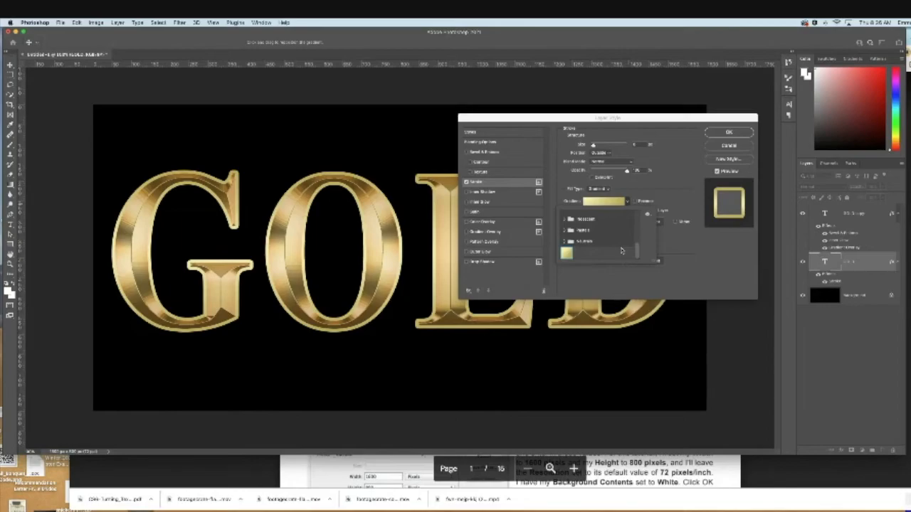
{"action": "left_click", "coordinate": [655, 238]}
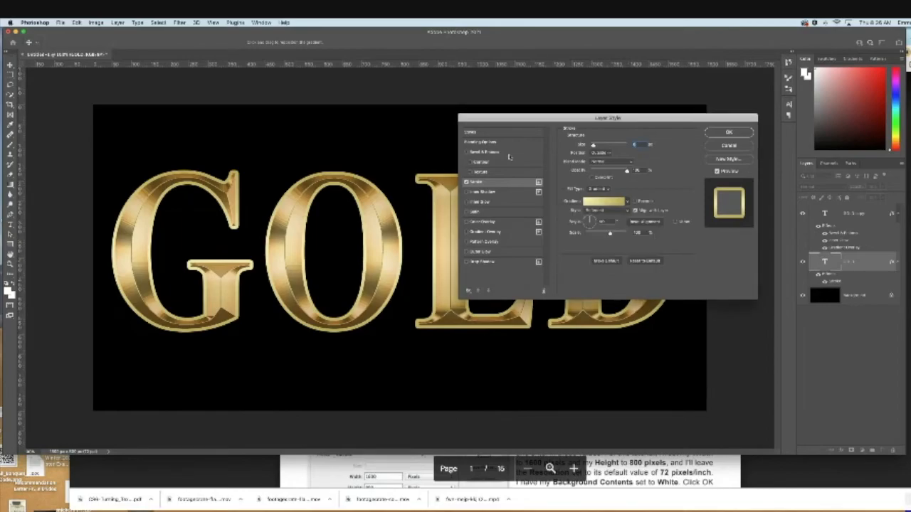
Step: Add a Bevel & Emboss effect to the original GOLD layer with the Stroke Emboss style and a size of 8 px
{"action": "left_click", "coordinate": [483, 153]}
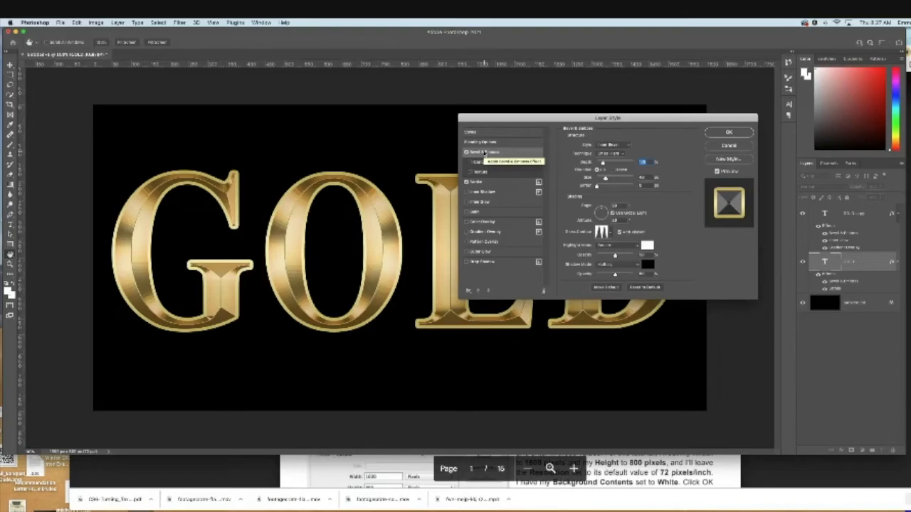
{"action": "left_click", "coordinate": [616, 145]}
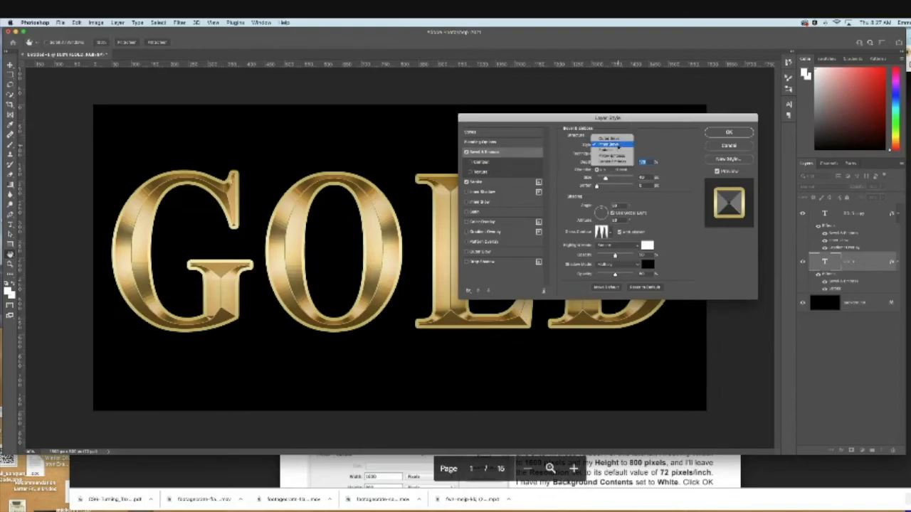
{"action": "left_click", "coordinate": [622, 160]}
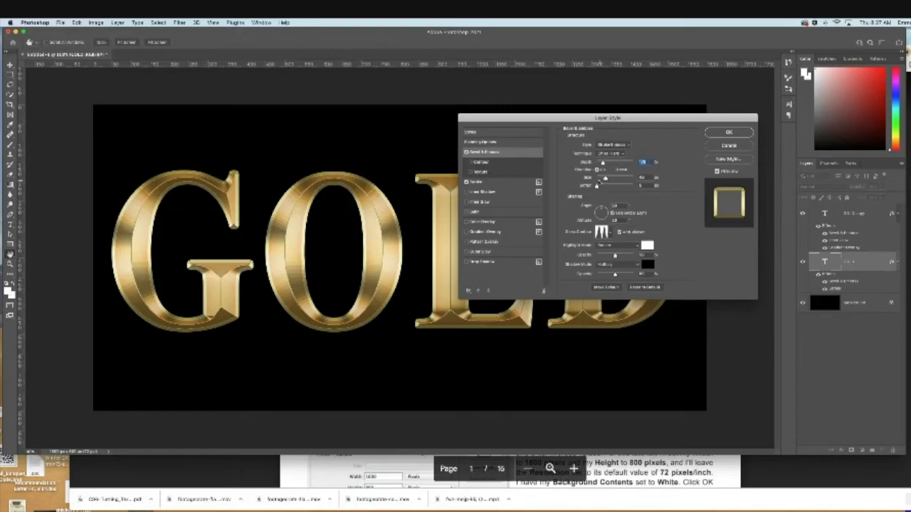
{"action": "key", "text": "Tab"}
{"action": "type", "text": "8"}
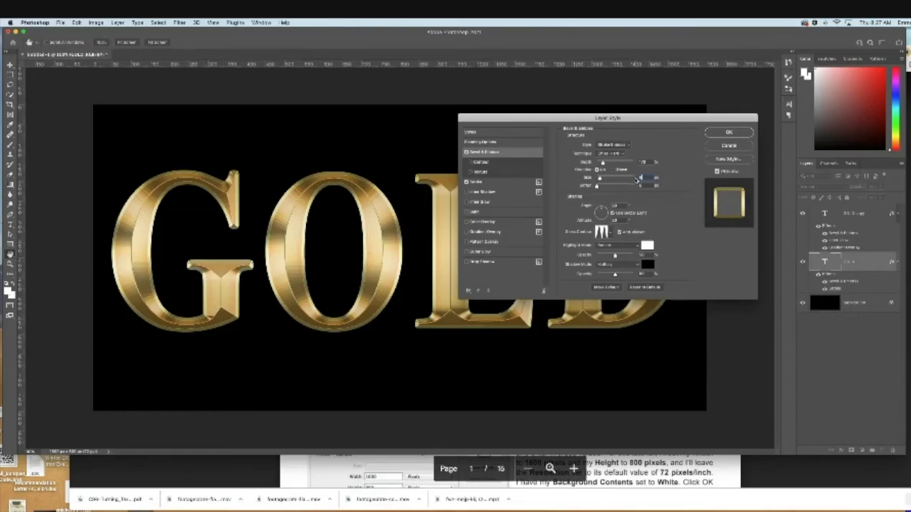
Step: Check the gloss contour presets and enable Contour for the Stroke Emboss bevel
{"action": "left_click", "coordinate": [613, 235]}
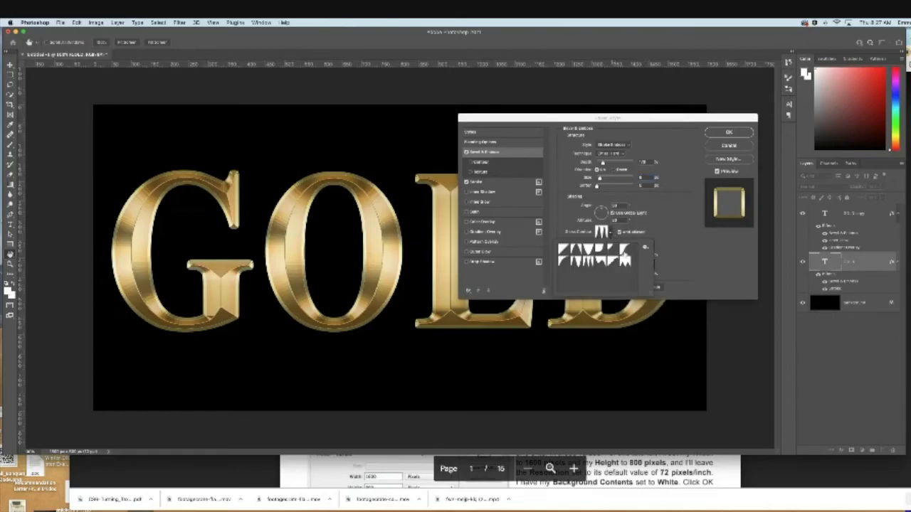
{"action": "left_click", "coordinate": [664, 228]}
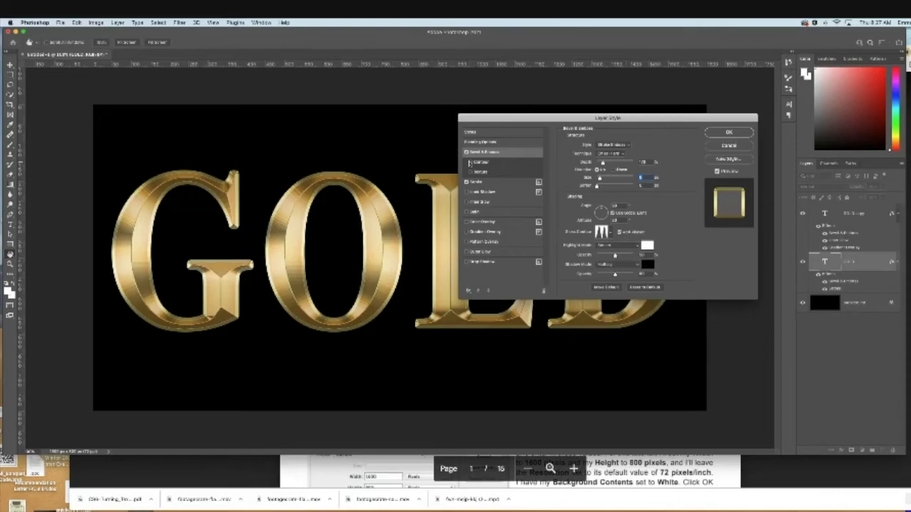
{"action": "left_click", "coordinate": [469, 162]}
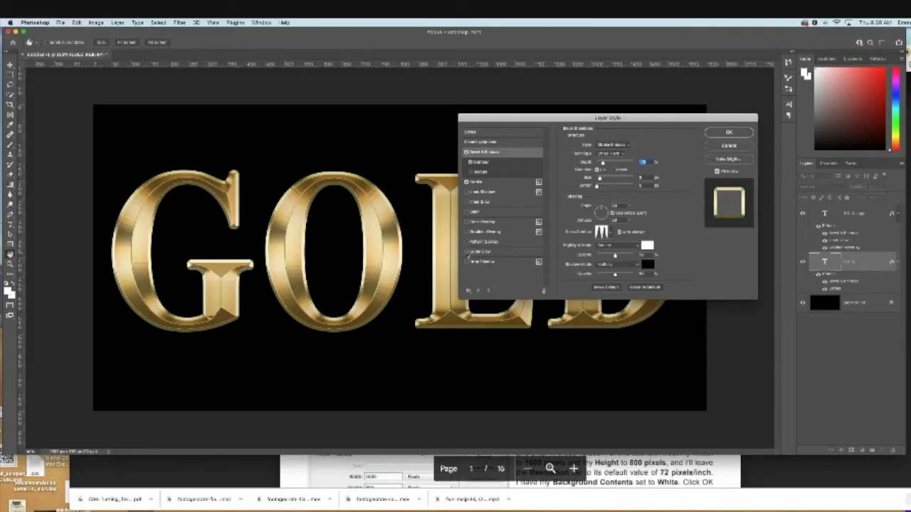
Step: Add an Outer Glow effect to the original GOLD layer with 40% opacity
{"action": "left_click", "coordinate": [466, 252]}
{"action": "left_click", "coordinate": [496, 255]}
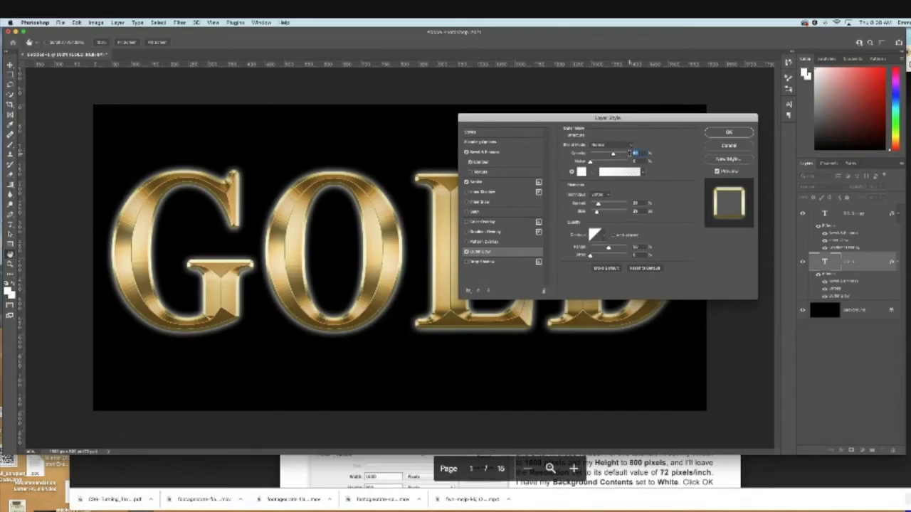
{"action": "type", "text": "40"}
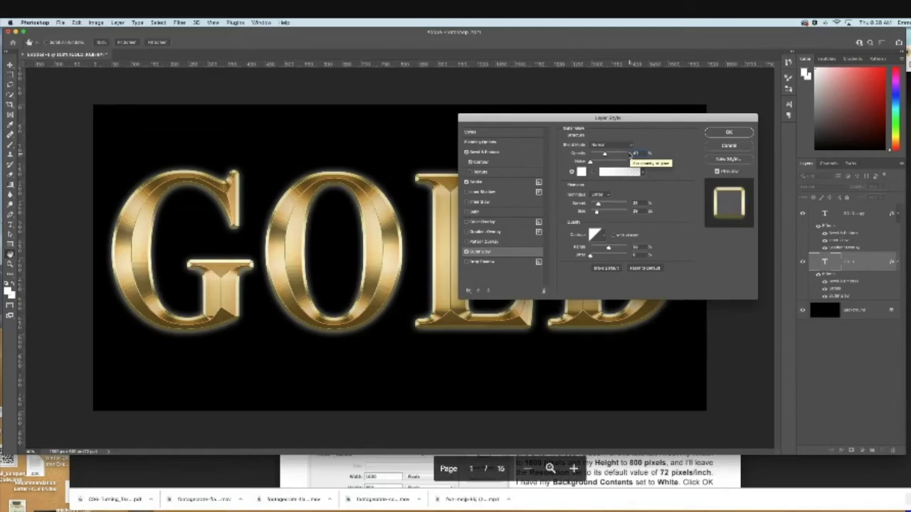
Step: Set the Outer Glow colour to orange with RGB values 232, 128, 31
{"action": "left_click", "coordinate": [581, 172]}
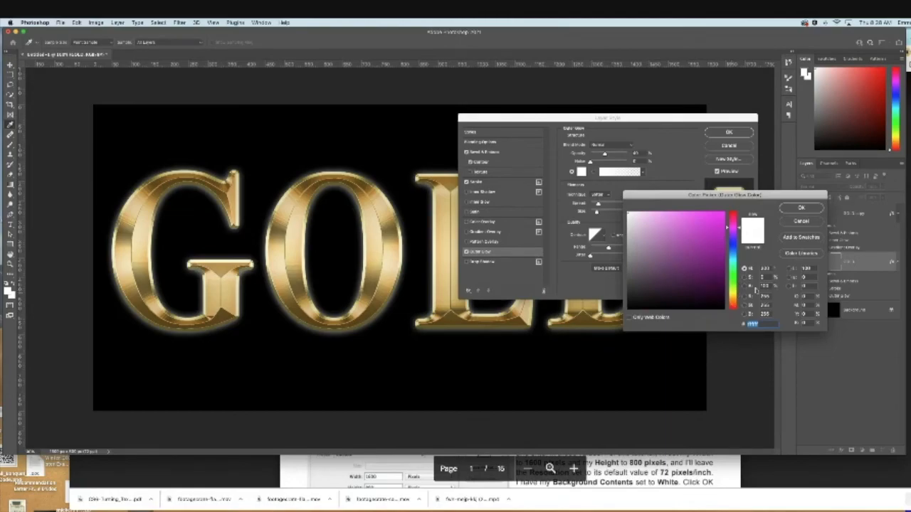
{"action": "left_click_drag", "start_coordinate": [770, 296], "coordinate": [756, 297]}
{"action": "type", "text": "242"}
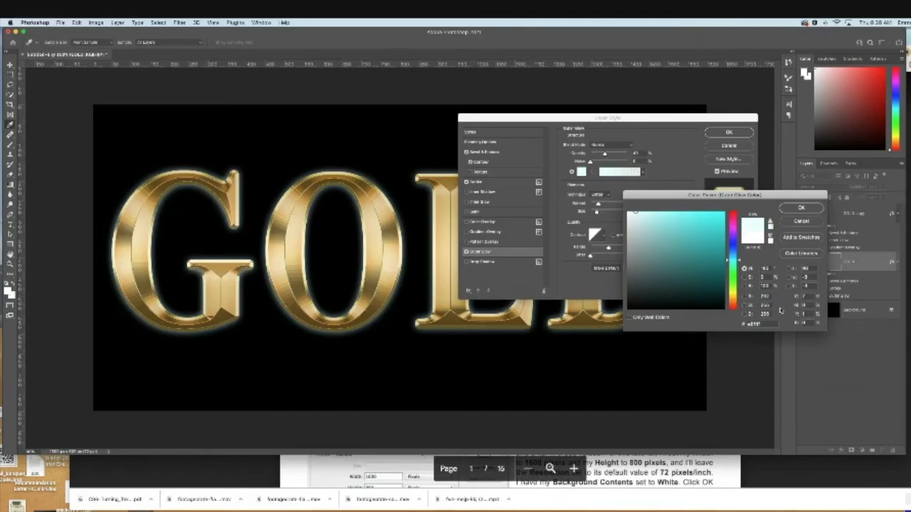
{"action": "left_click_drag", "start_coordinate": [770, 305], "coordinate": [752, 306]}
{"action": "type", "text": "1"}
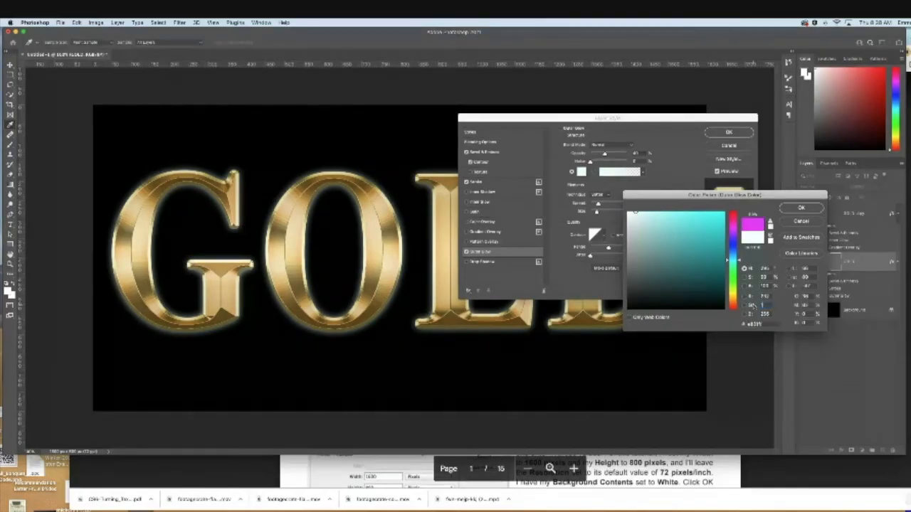
{"action": "type", "text": "28"}
{"action": "left_click_drag", "start_coordinate": [770, 314], "coordinate": [751, 314]}
{"action": "type", "text": "31"}
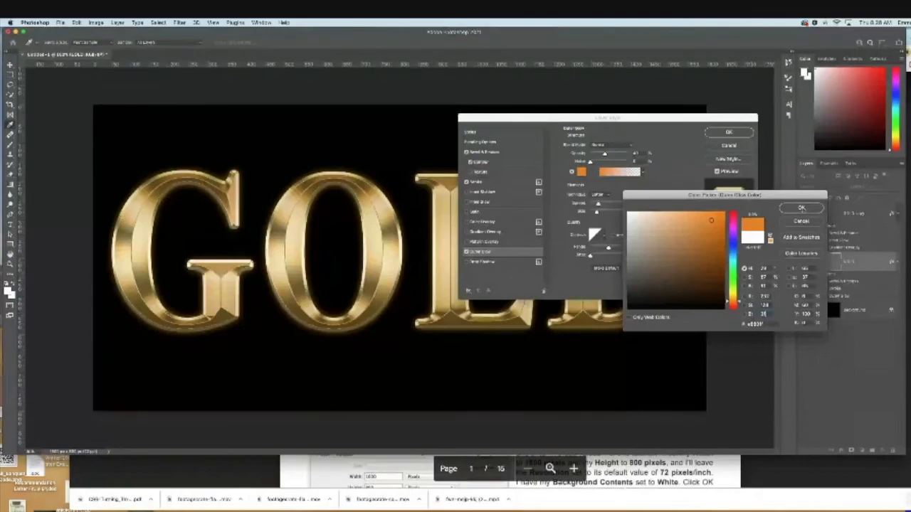
{"action": "left_click", "coordinate": [800, 208]}
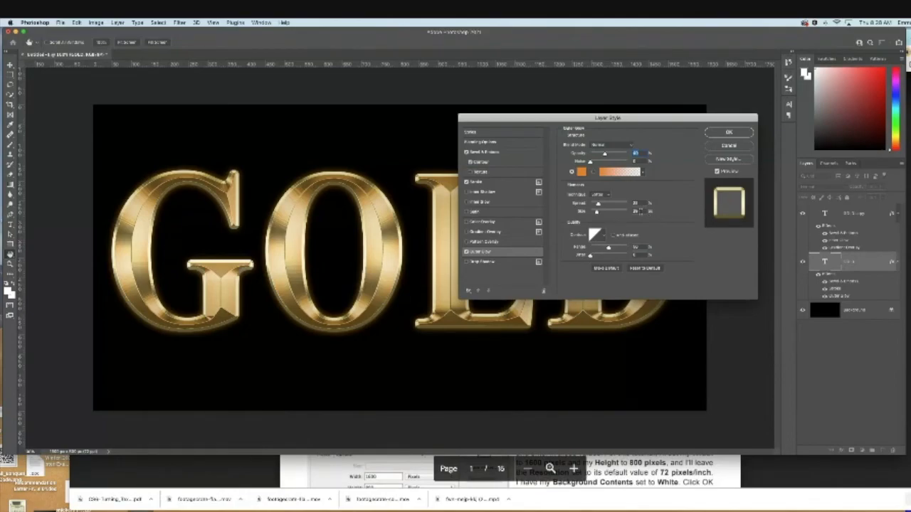
Step: Set the Outer Glow's size to 60 px and spread to 0%, and apply the layer effects
{"action": "left_click", "coordinate": [636, 212]}
{"action": "type", "text": "60"}
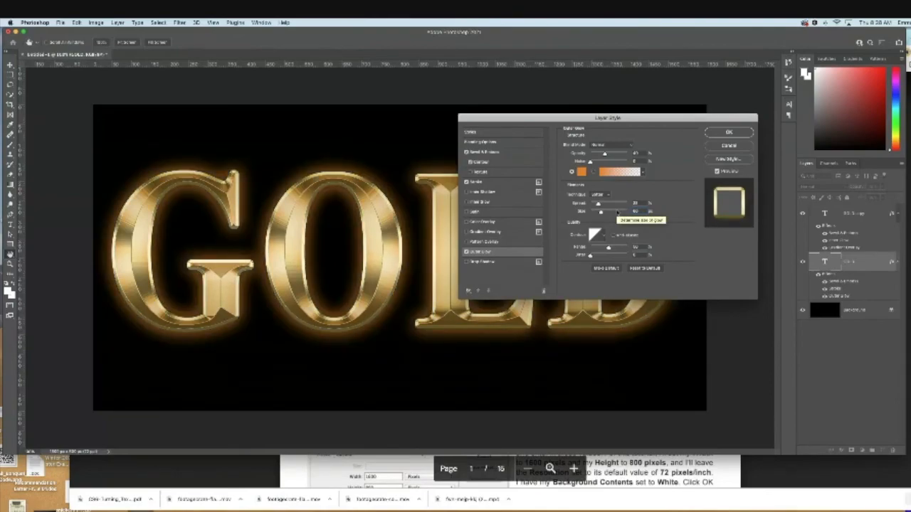
{"action": "left_click", "coordinate": [636, 204]}
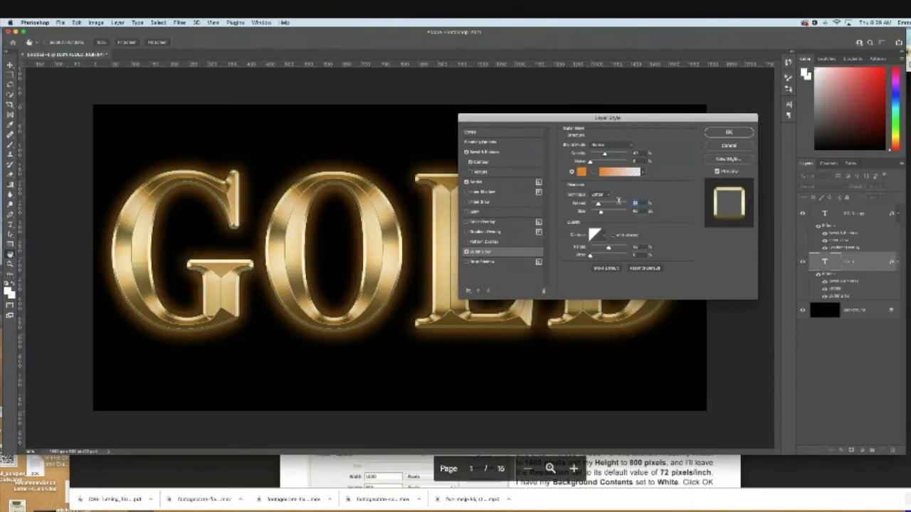
{"action": "type", "text": "0"}
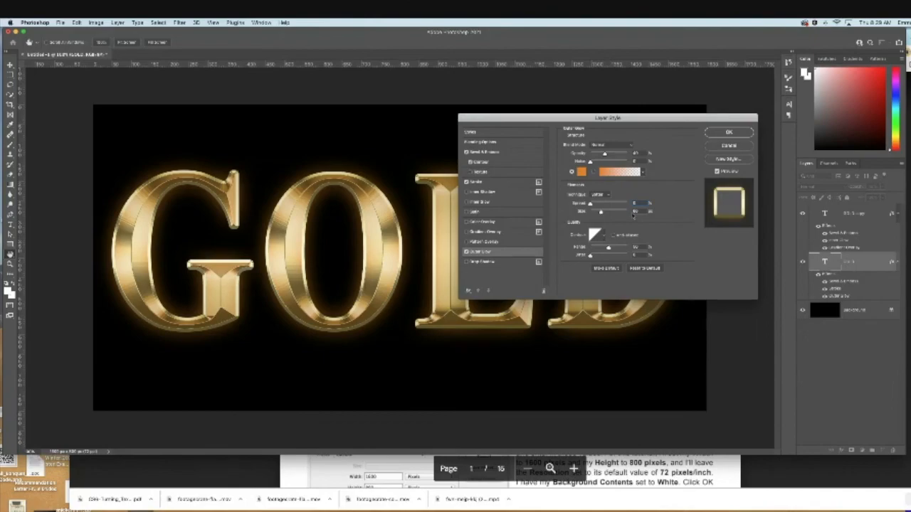
{"action": "left_click", "coordinate": [729, 134]}
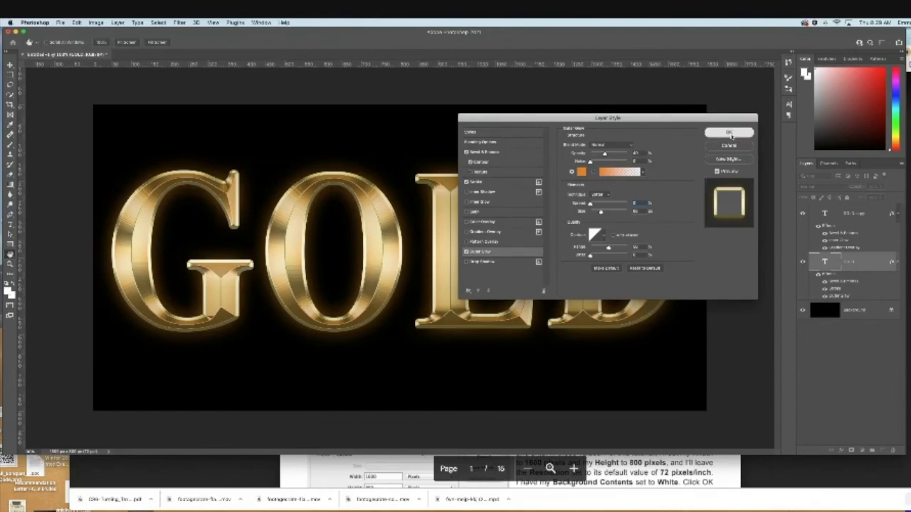